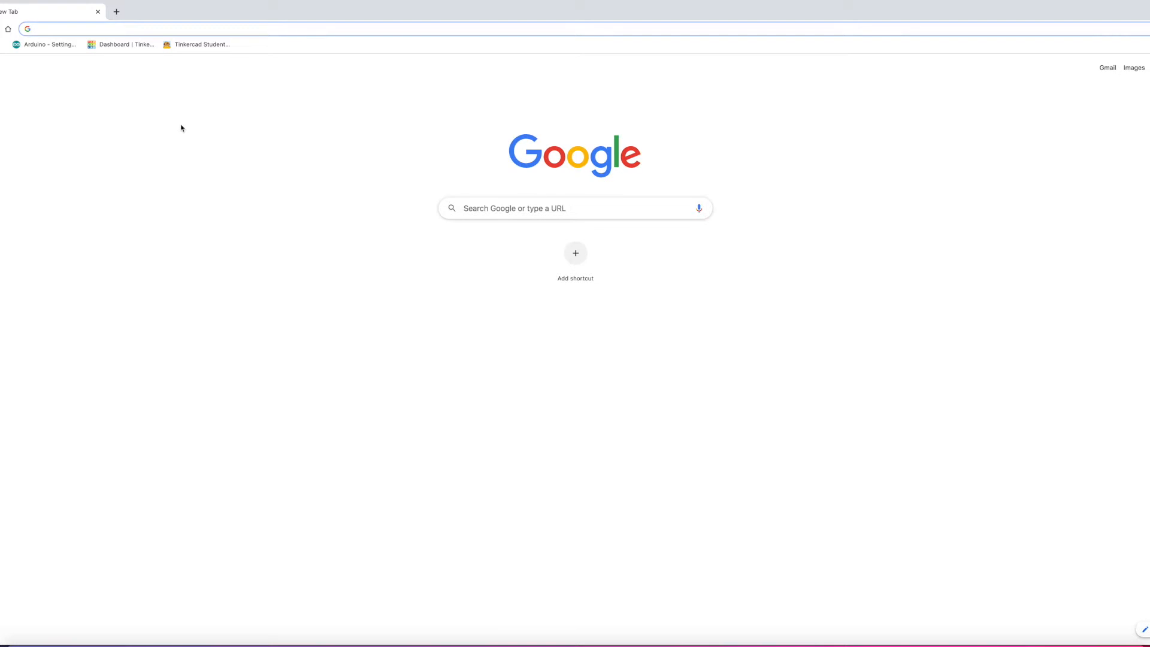
Step: From the dashboard's Designs list, create a new blank design, Terrific Elzing-Gaaris
left_click(114, 45)
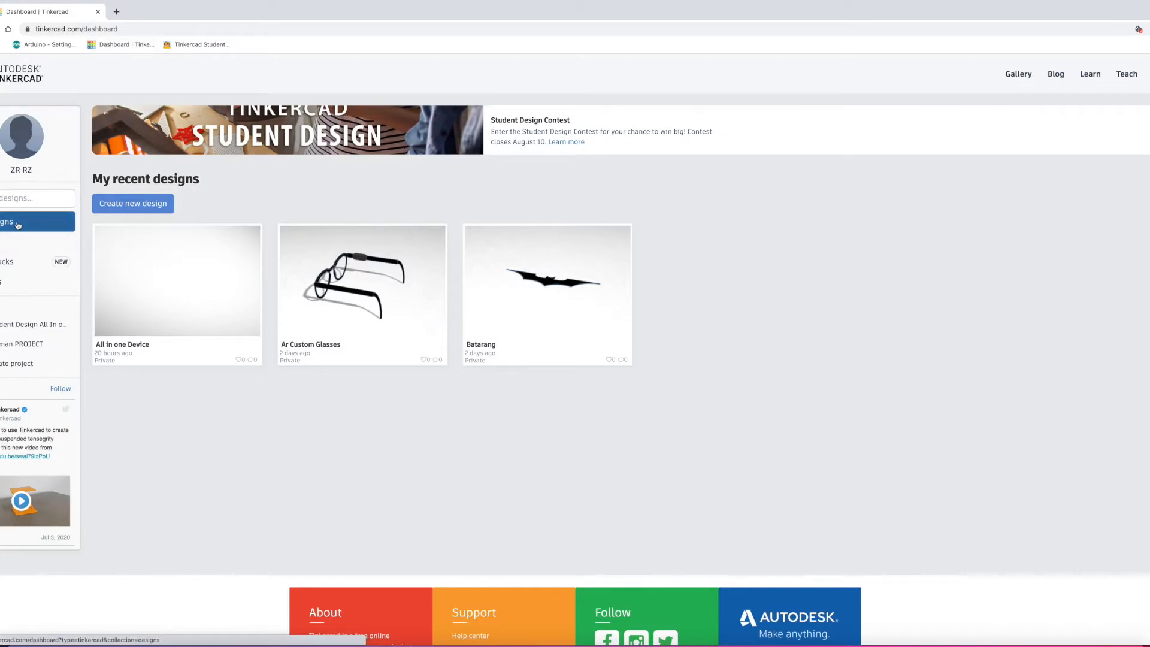
mouse_move(185, 287)
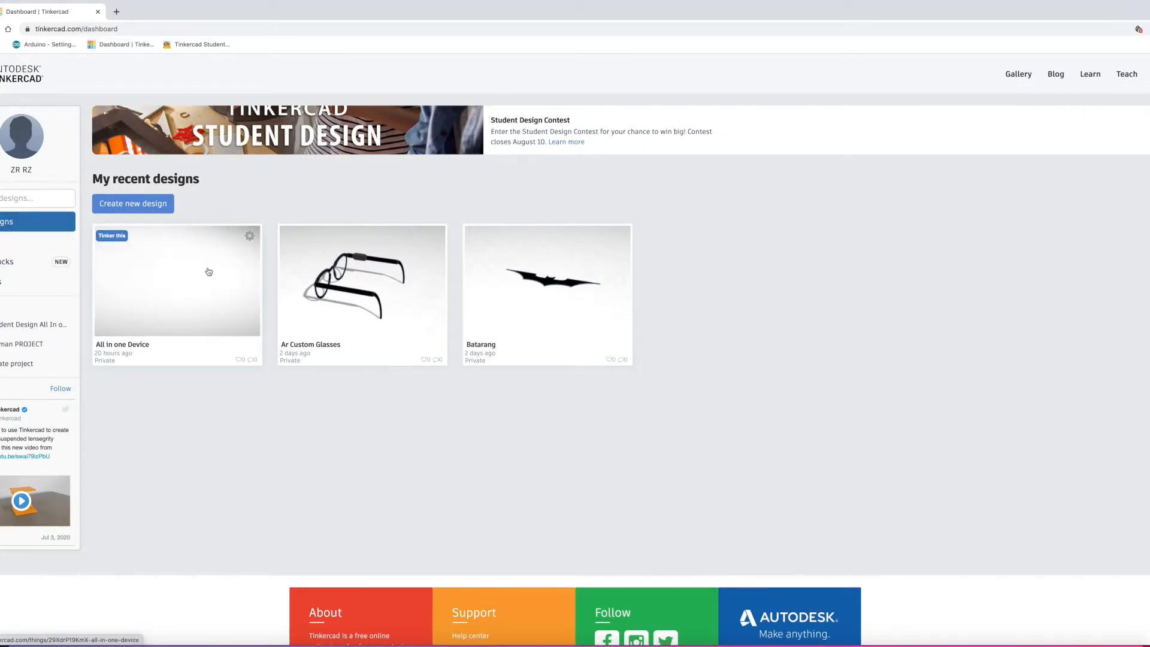
mouse_move(507, 291)
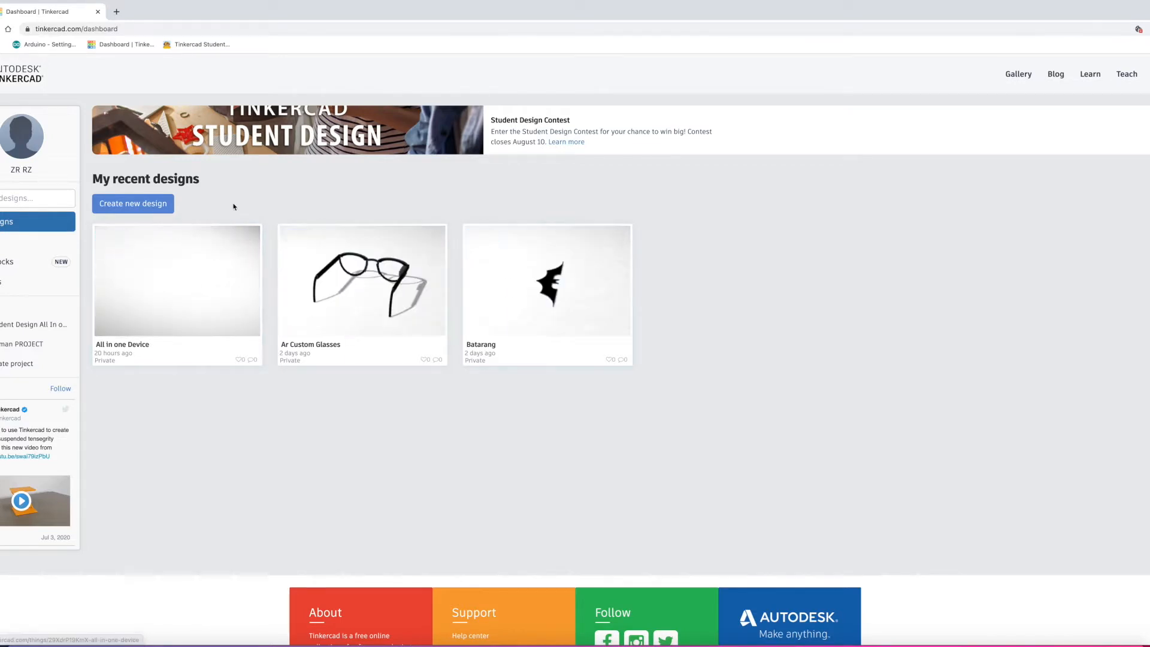
left_click(7, 222)
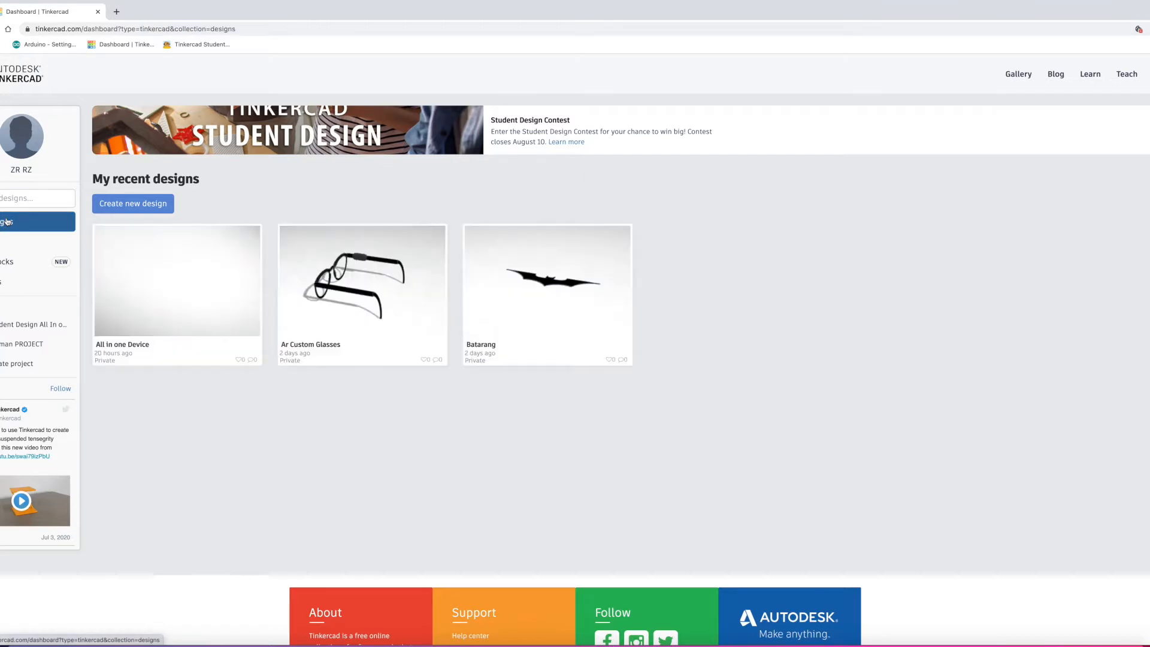
left_click(129, 205)
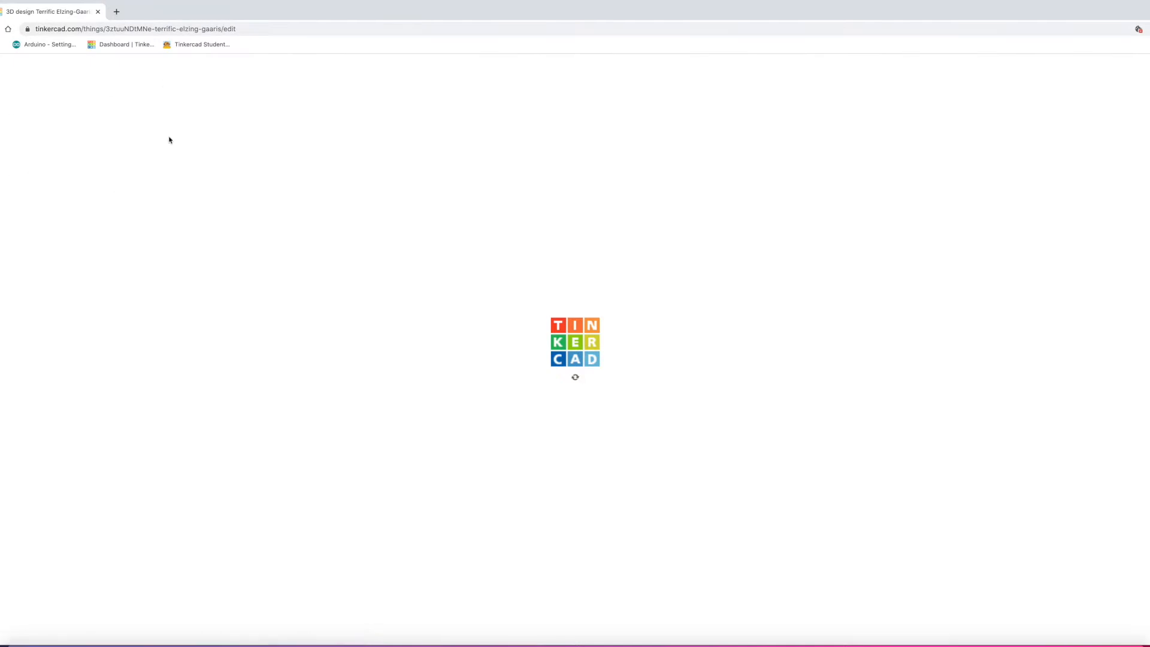
Step: Edit the design title, typing 'Ardu' and then deleting it
left_click(54, 66)
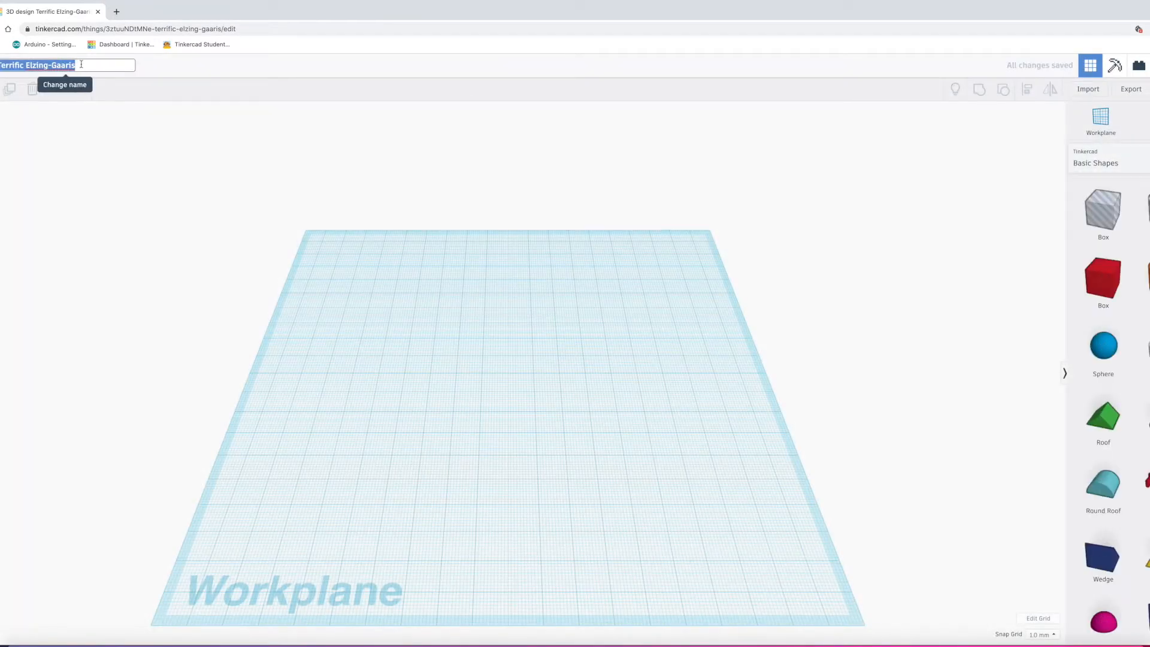
type("Ard")
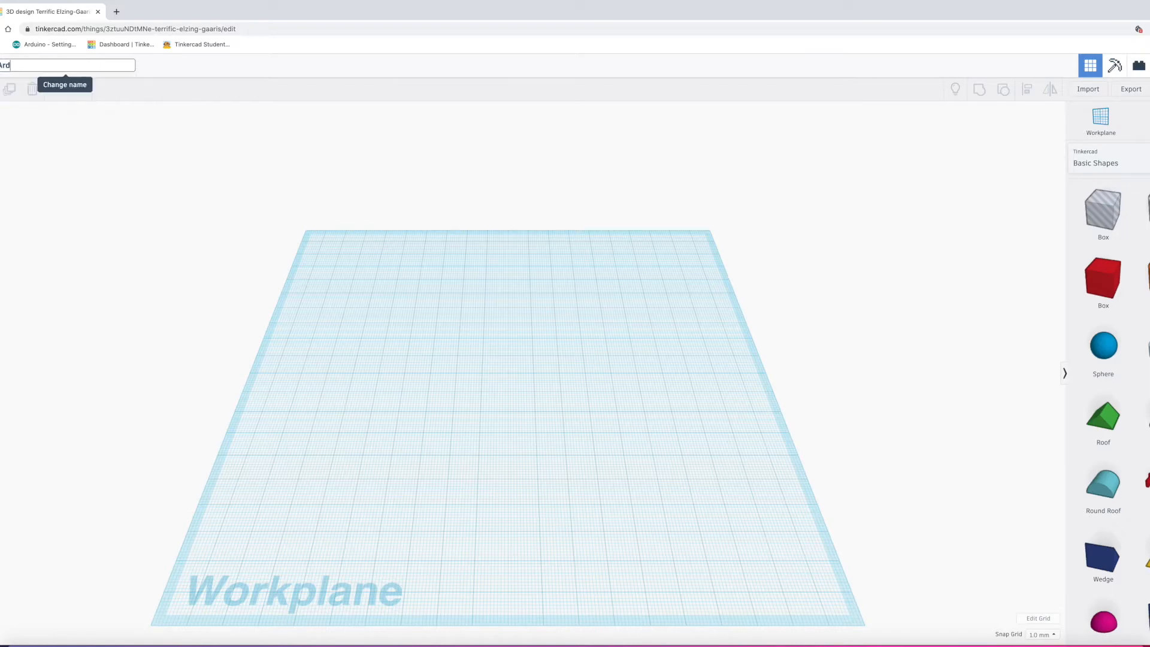
type("u")
key("BackSpace")
key("BackSpace")
key("BackSpace")
key("BackSpace")
Step: Commit the 'design tutorial' title and scroll through the Basic Shapes panel
left_click(415, 393)
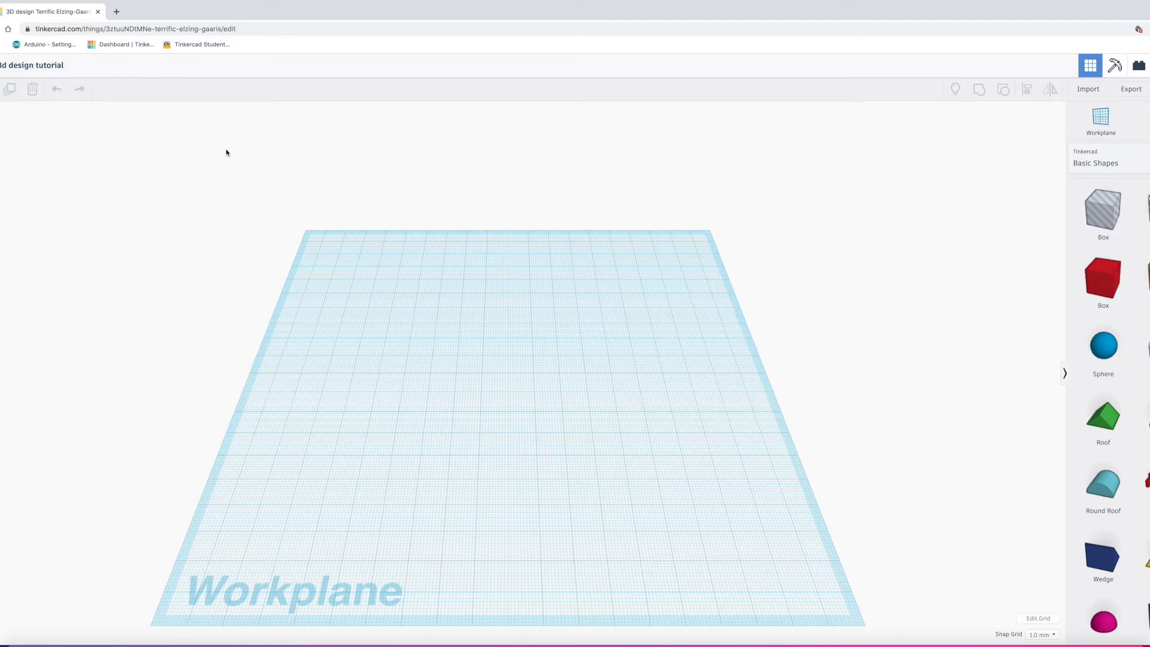
scroll(1099, 277, "down", 2)
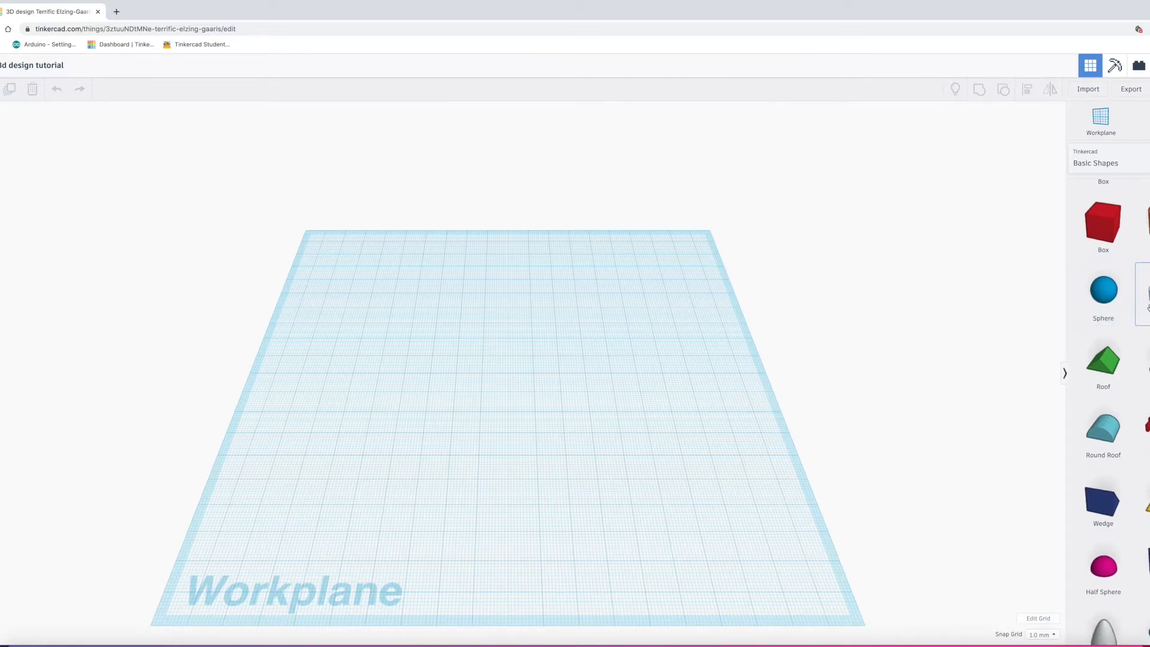
scroll(1104, 292, "down", 2)
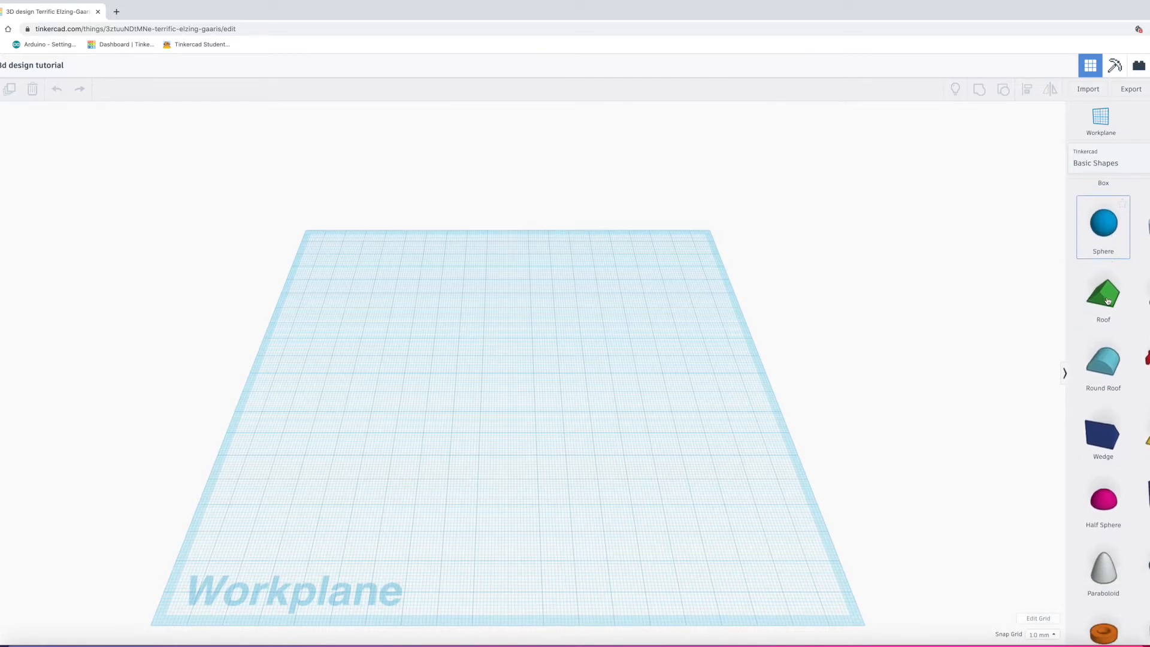
scroll(1145, 335, "down", 1)
scroll(1035, 470, "down", 5)
scroll(1141, 191, "down", 1)
scroll(547, 372, "up", 5)
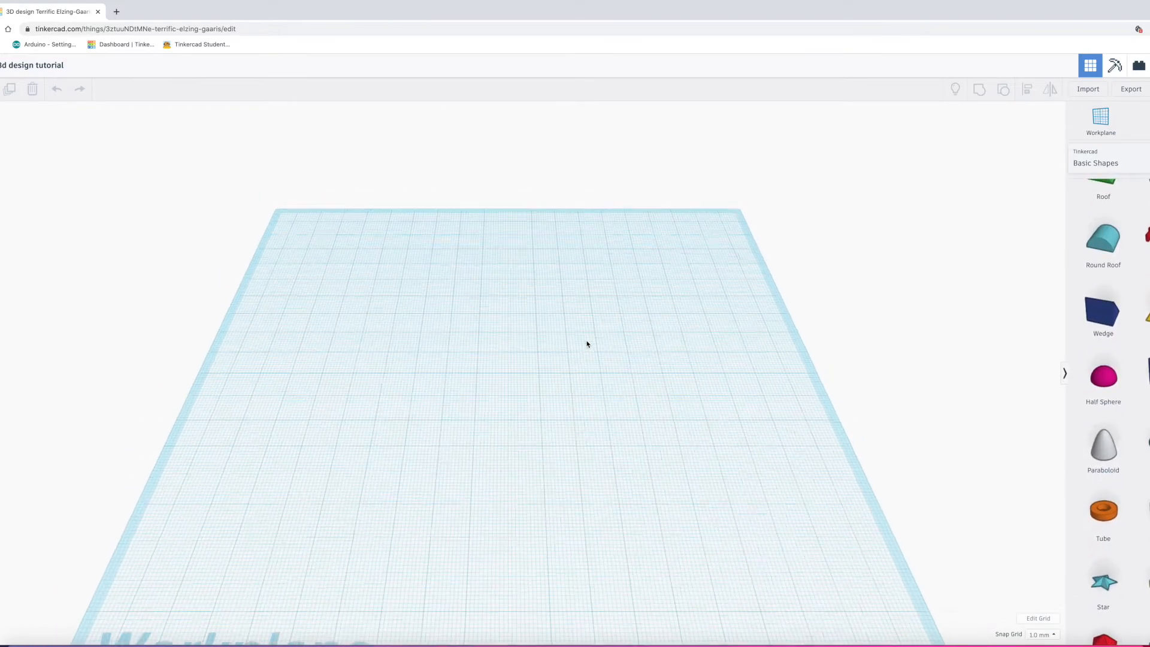
scroll(587, 345, "down", 2)
Step: Switch the library to Circuits components and place an Arduino Uno R3 at the workplane centre
left_click(1103, 163)
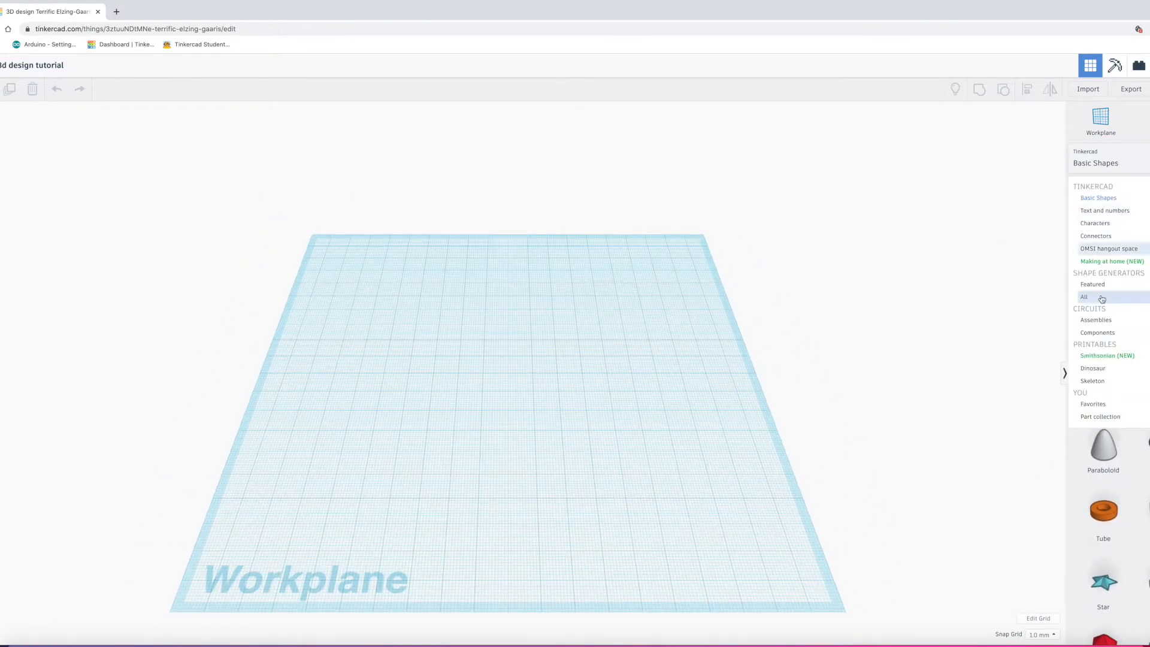
left_click(1105, 339)
left_click_drag(1101, 296, 434, 461)
left_click_drag(697, 380, 512, 409)
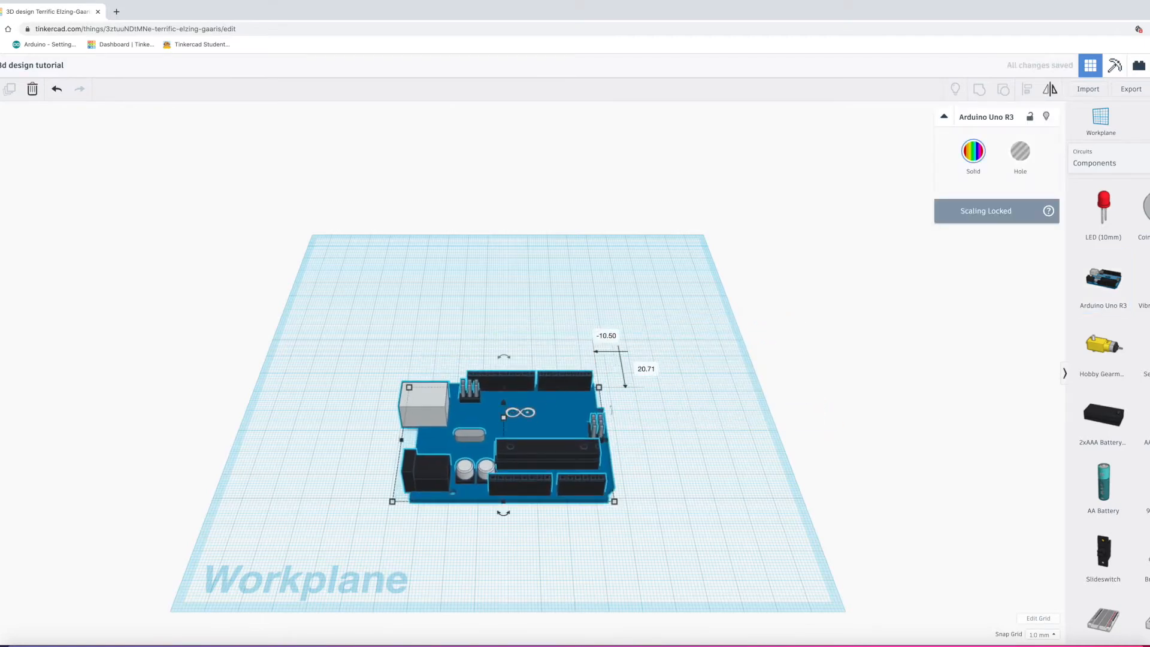
scroll(1132, 560, "down", 2)
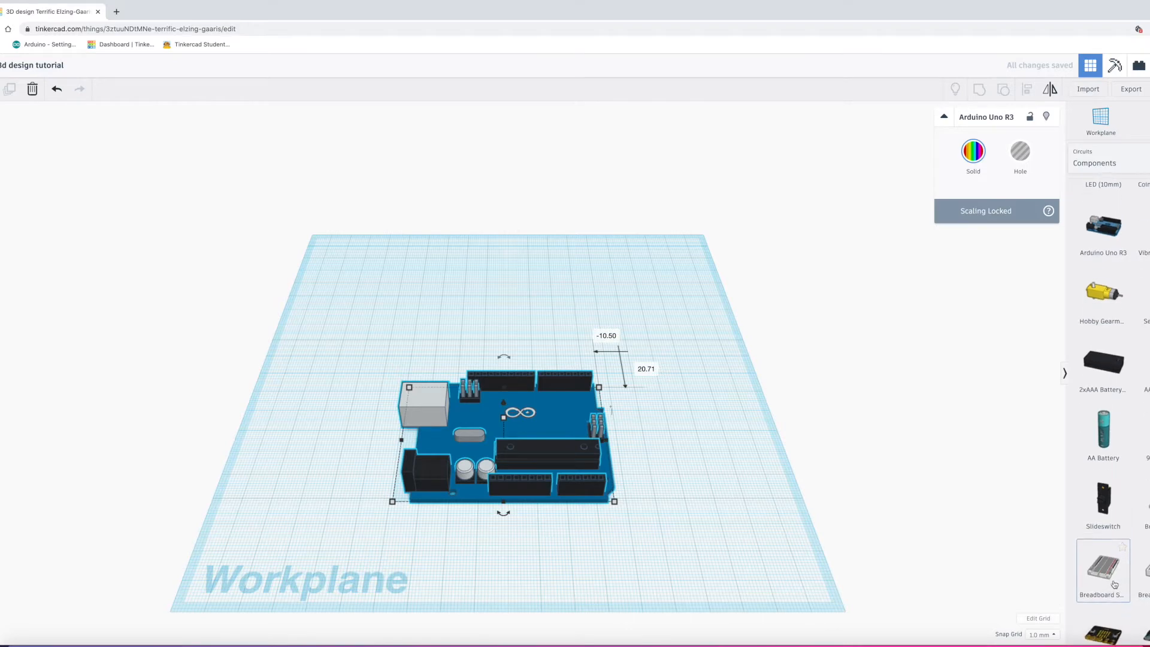
left_click(674, 447)
scroll(674, 447, "up", 3)
Step: Drop a breadboard beside the Arduino and add a red 10mm LED onto it
left_click_drag(674, 447, 724, 435)
scroll(734, 447, "down", 5)
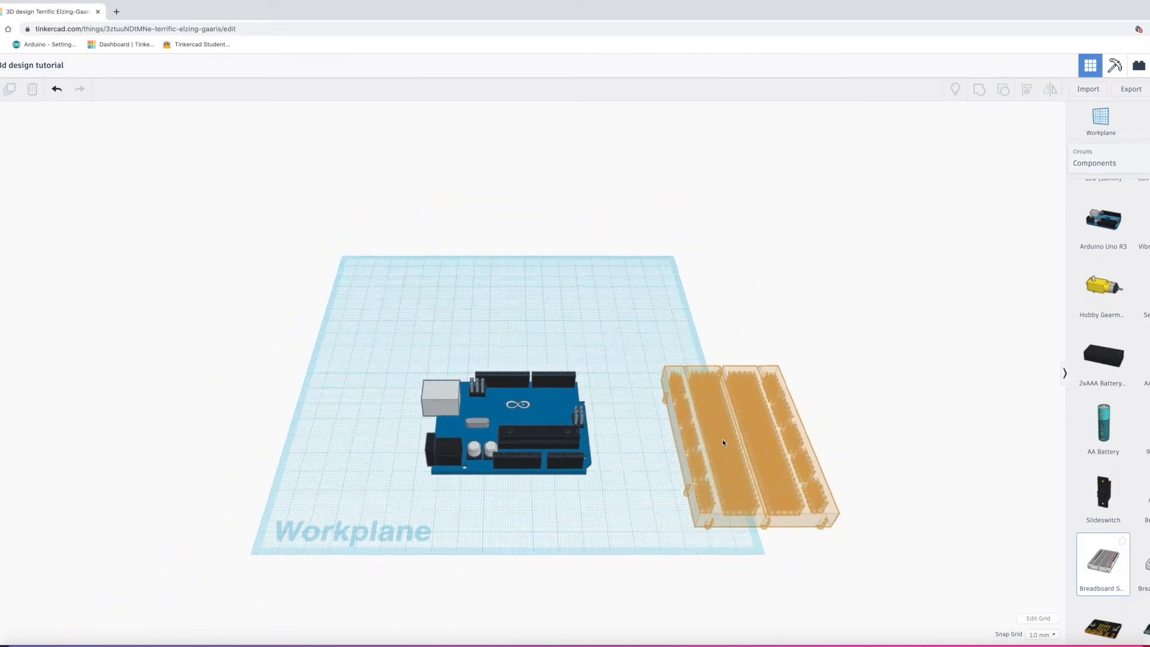
left_click_drag(596, 385, 605, 392)
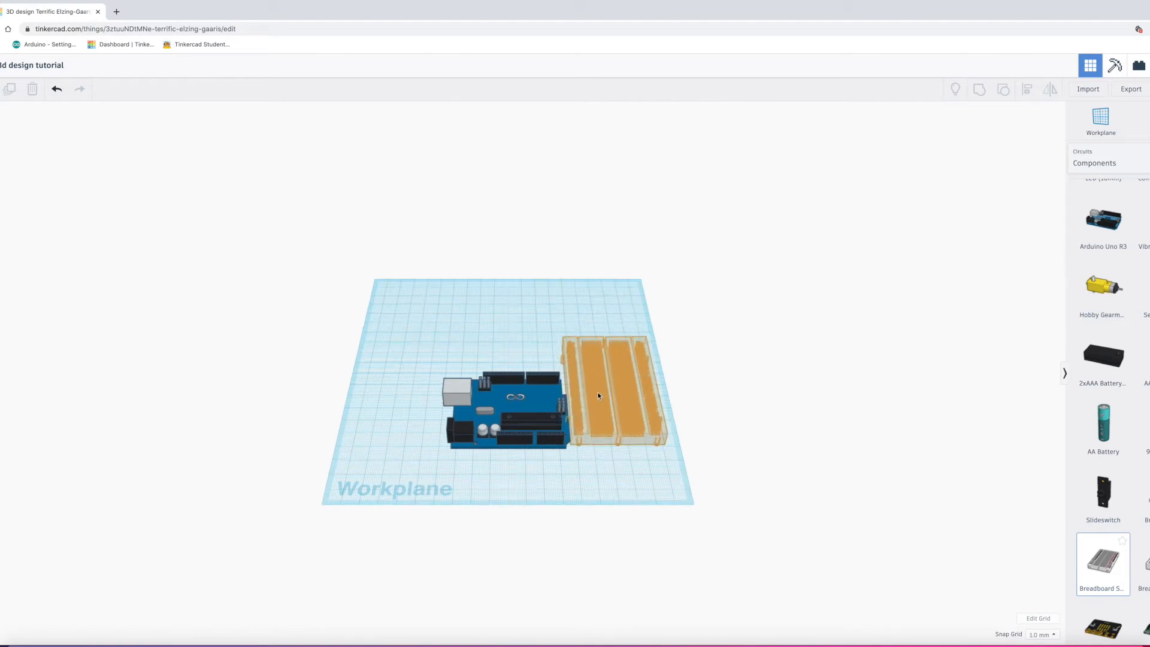
scroll(605, 392, "up", 3)
left_click_drag(493, 372, 462, 353)
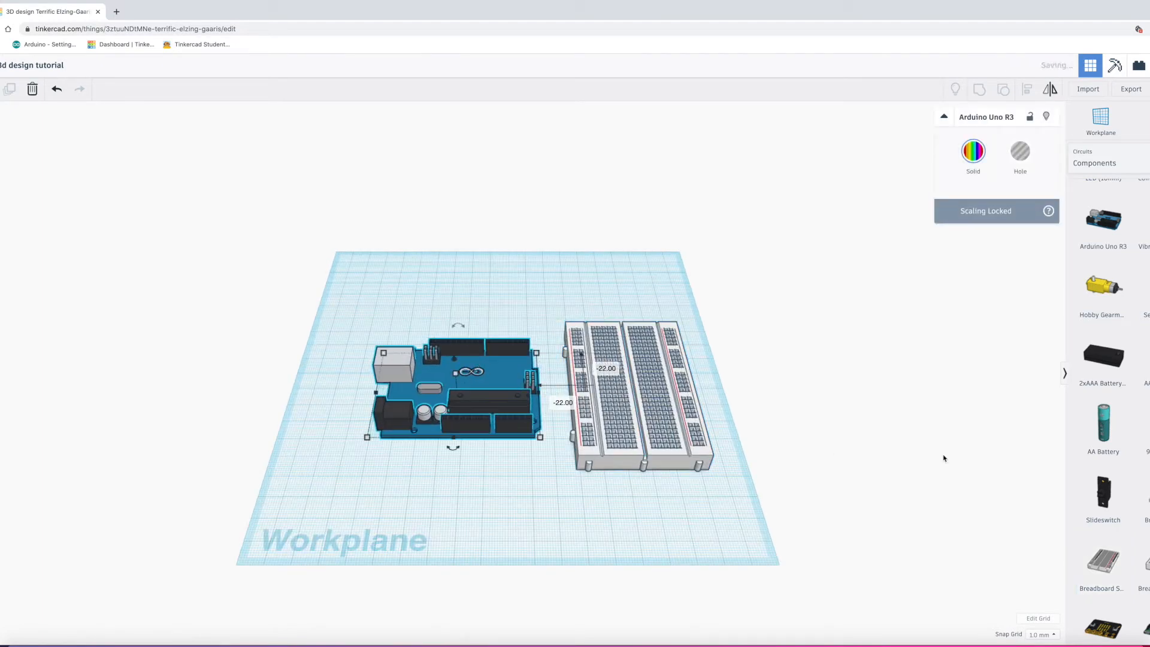
scroll(1124, 402, "up", 3)
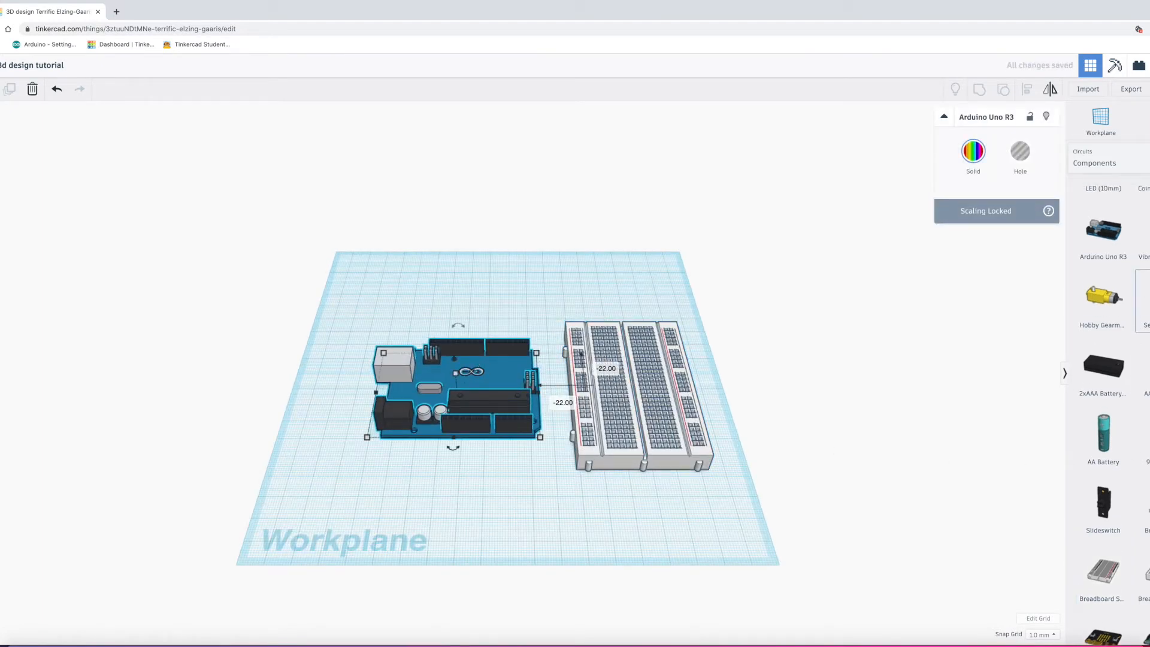
left_click_drag(1104, 221, 611, 398)
Step: Push the Arduino right up against the breadboard
left_click(740, 390)
left_click(495, 401)
left_click_drag(494, 400, 522, 406)
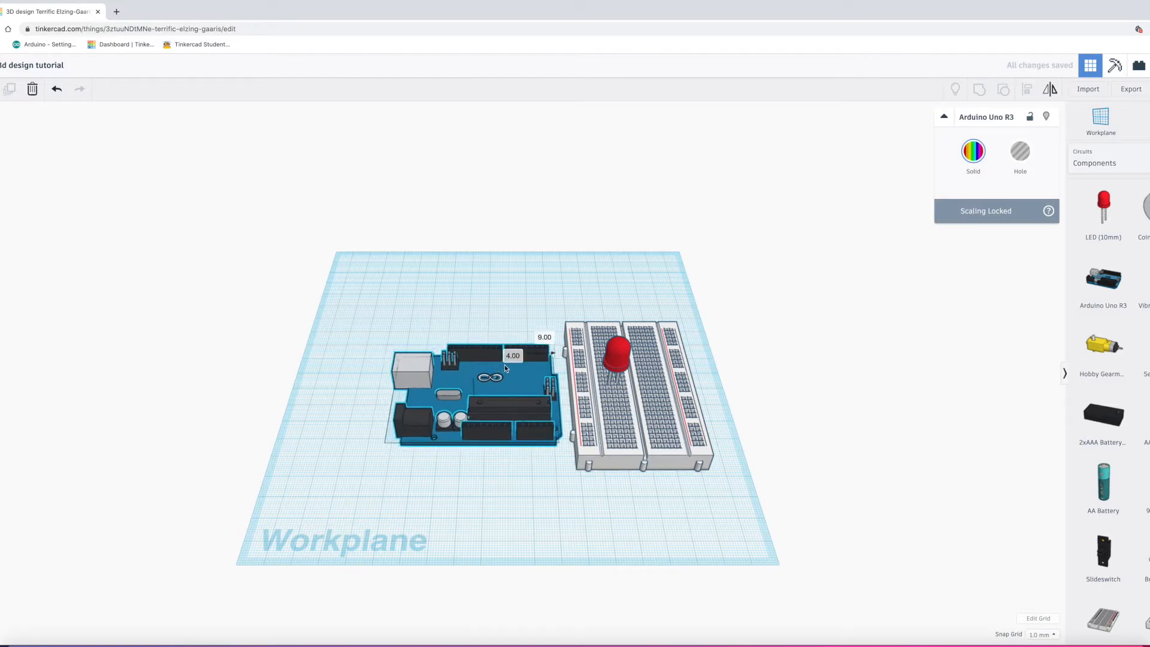
Step: Open and close the Import dialog, then switch the library back to Basic Shapes
left_click(1097, 94)
left_click(675, 277)
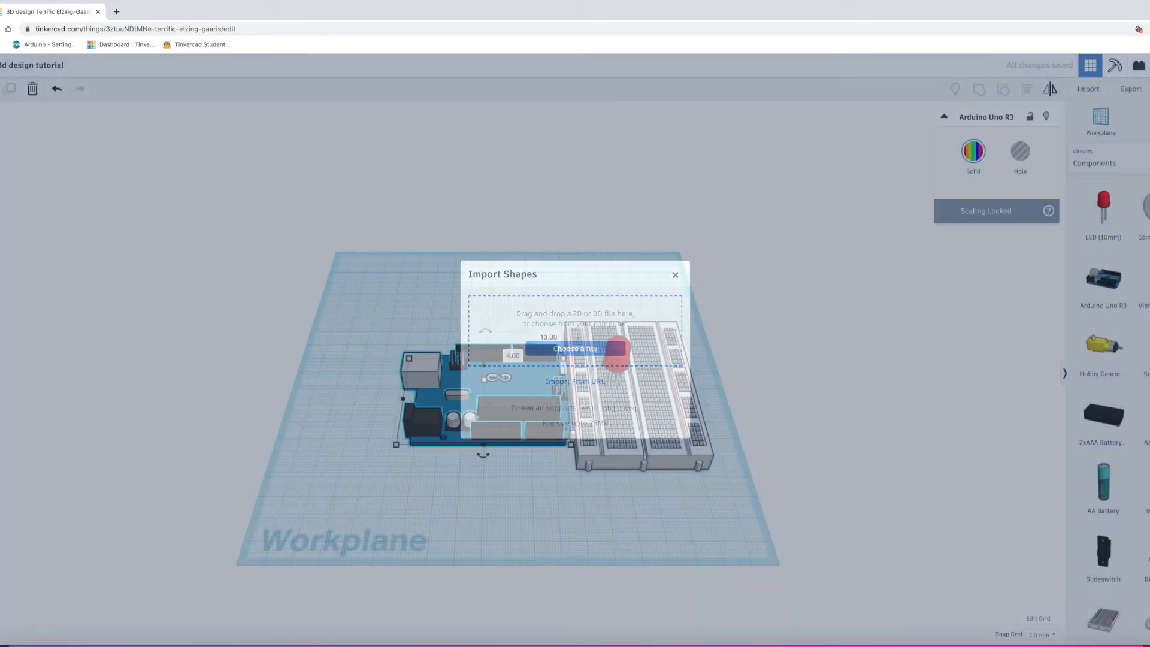
left_click(1101, 169)
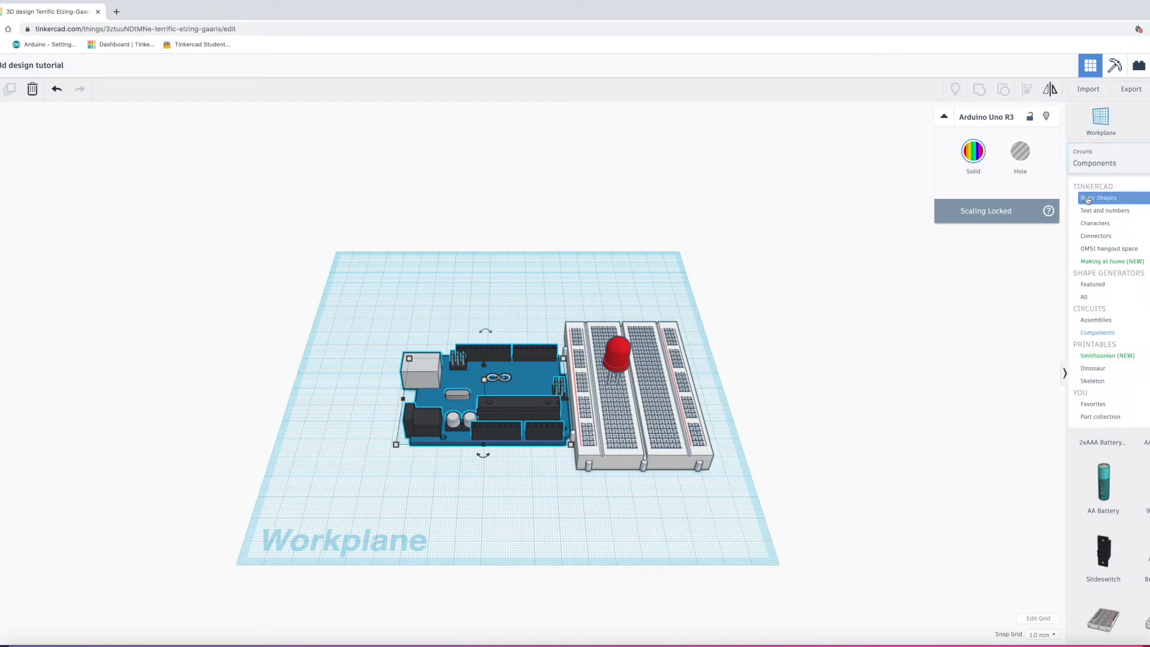
left_click(1087, 198)
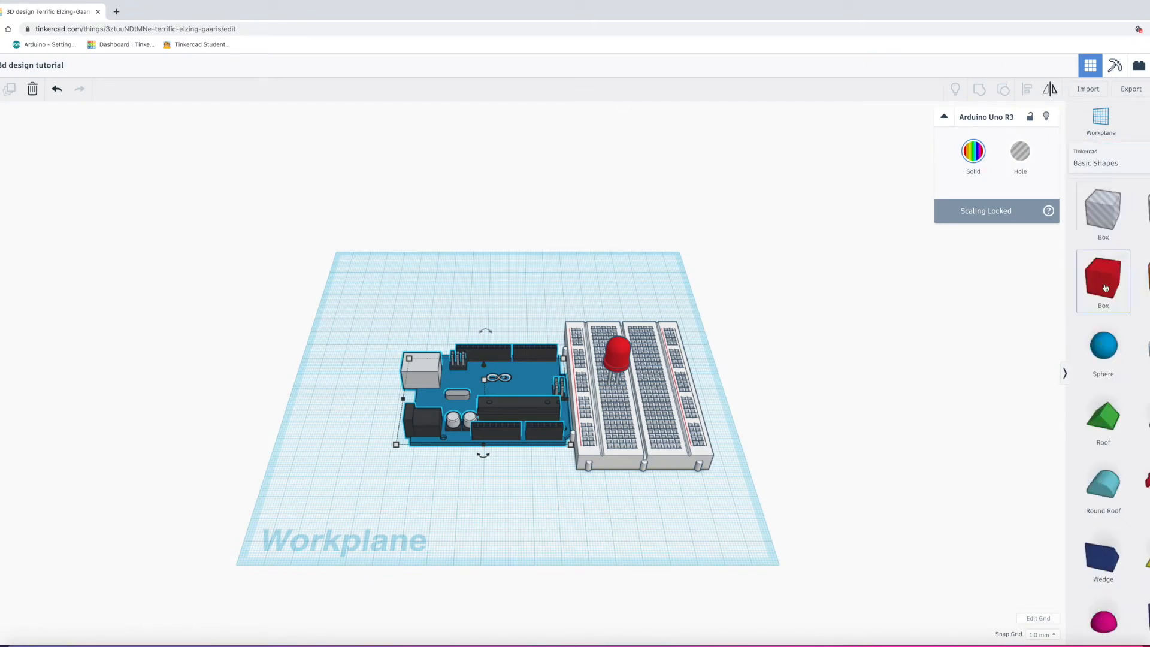
Step: Add a red box, lift it off the workplane and move it onto the breadboard
left_click_drag(1033, 284, 567, 315)
left_click_drag(0, 120, 0, 132)
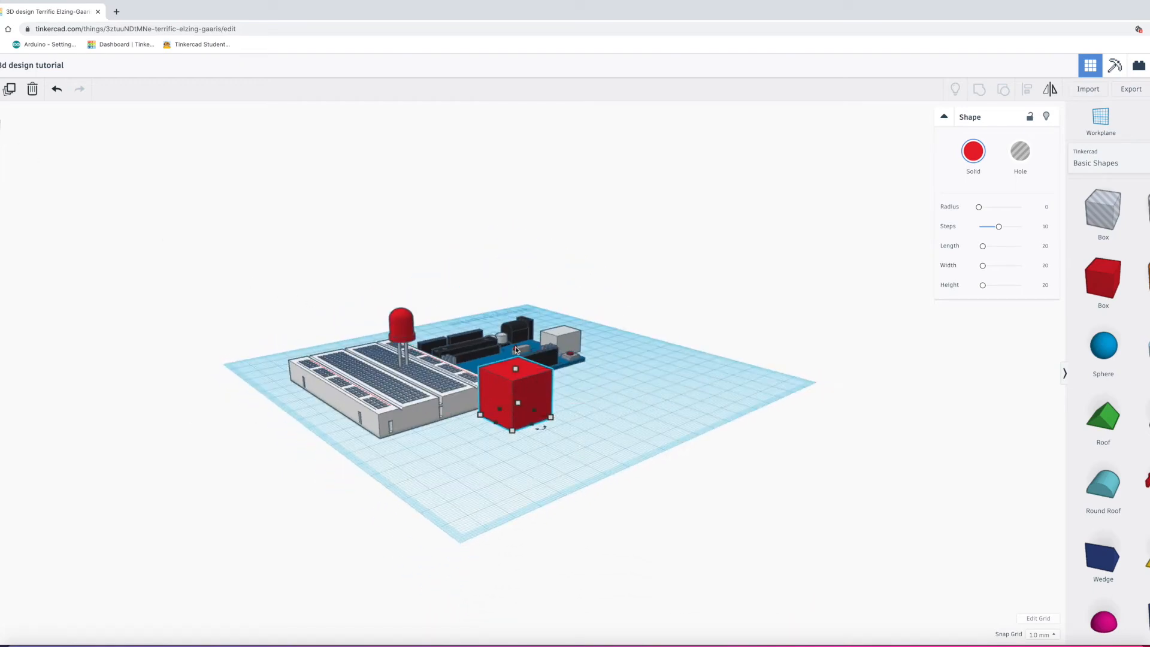
left_click_drag(515, 348, 508, 242)
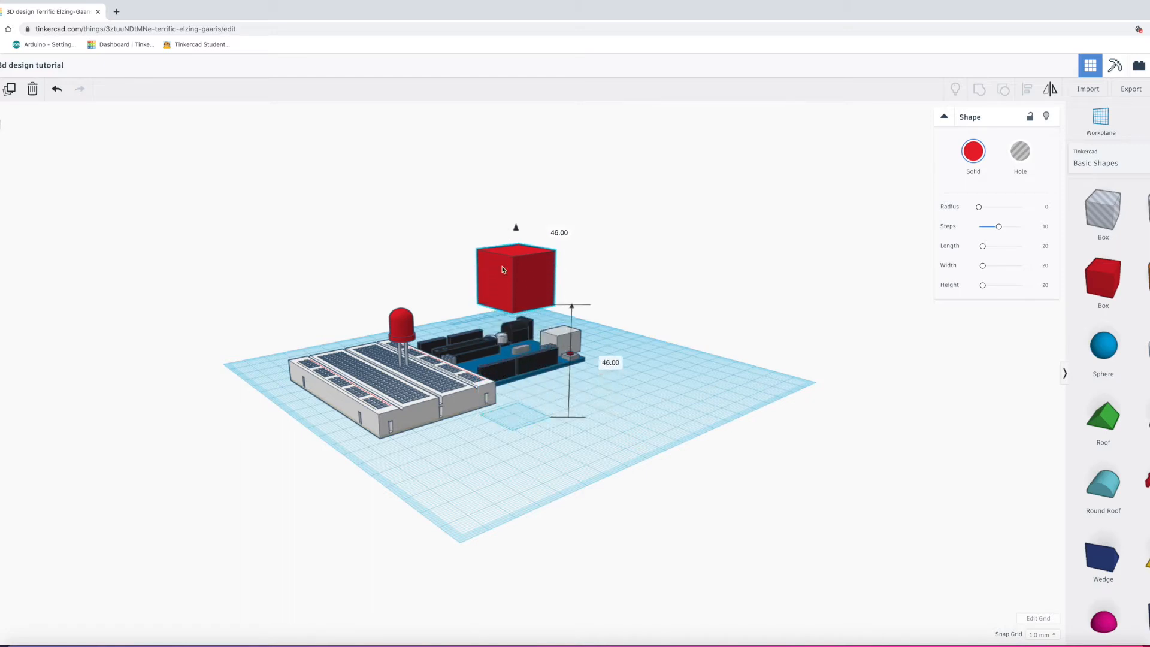
left_click_drag(505, 301, 440, 320)
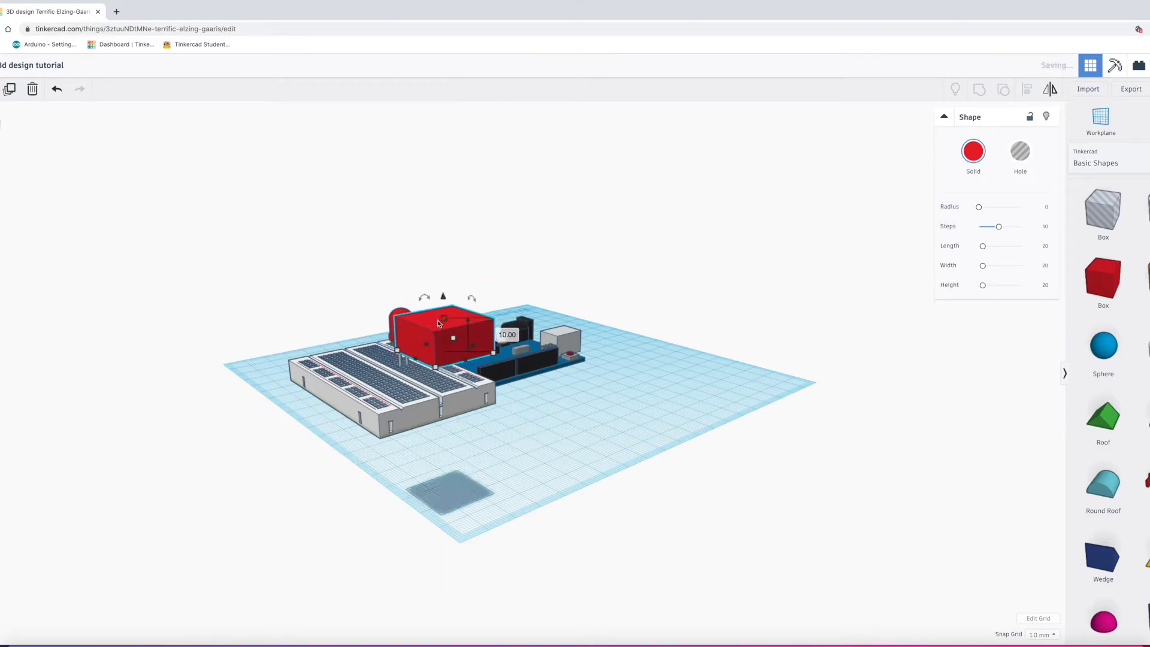
left_click_drag(0, 126, 34, 149)
left_click_drag(787, 284, 612, 402)
Step: Stretch the red box to 116 mm long and 24 mm wide
left_click_drag(525, 381, 394, 358)
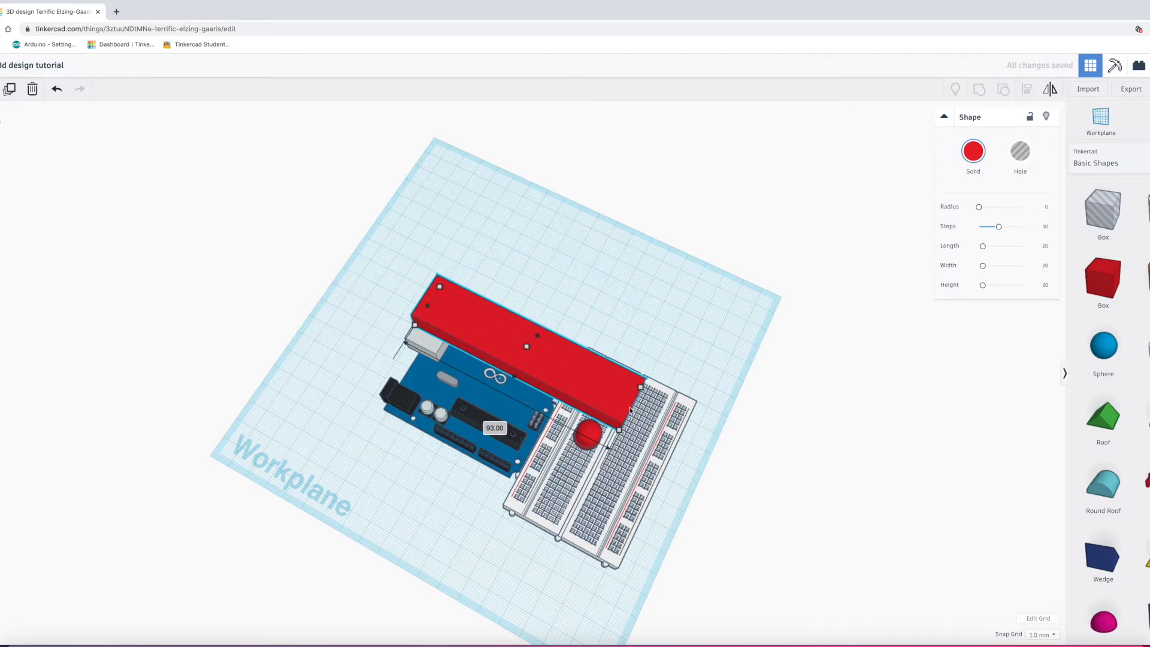
left_click_drag(639, 415, 687, 433)
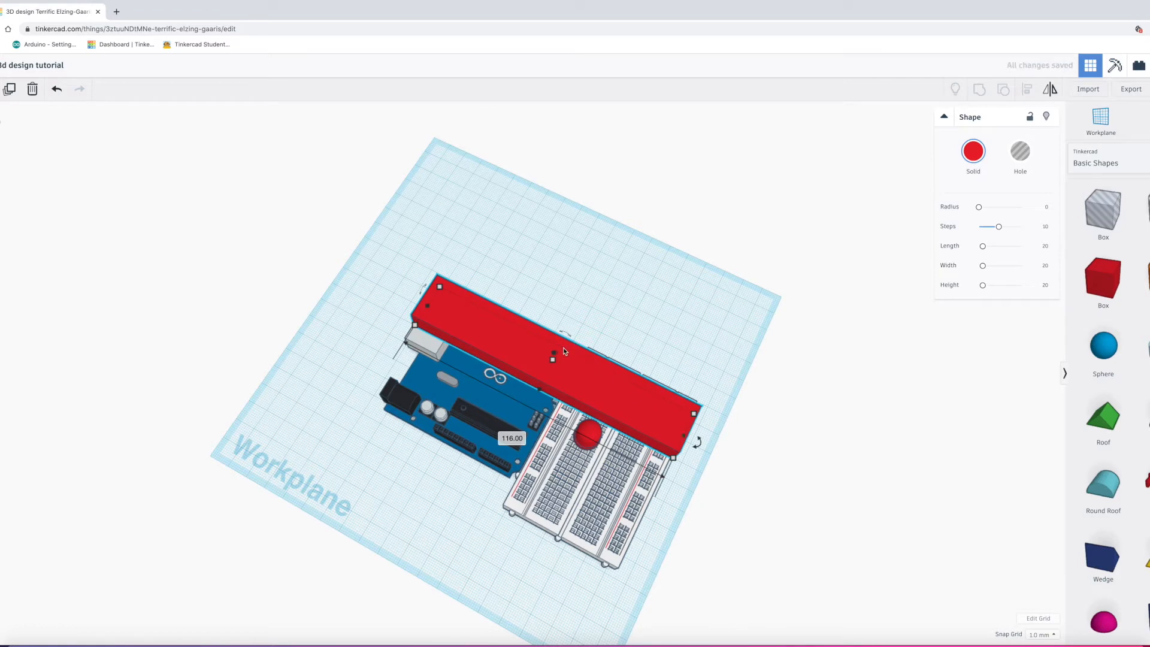
left_click_drag(562, 351, 570, 349)
left_click_drag(541, 393, 540, 392)
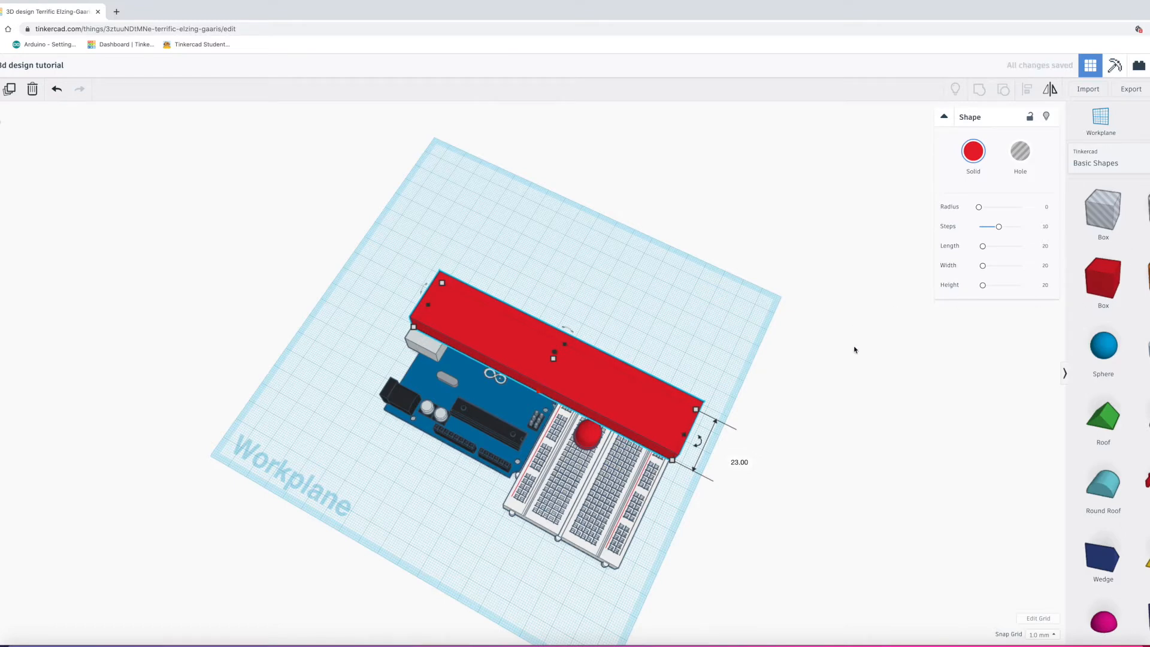
Step: Round the red box's edges with the Radius slider, then return it to 0
left_click(739, 333)
left_click(620, 393)
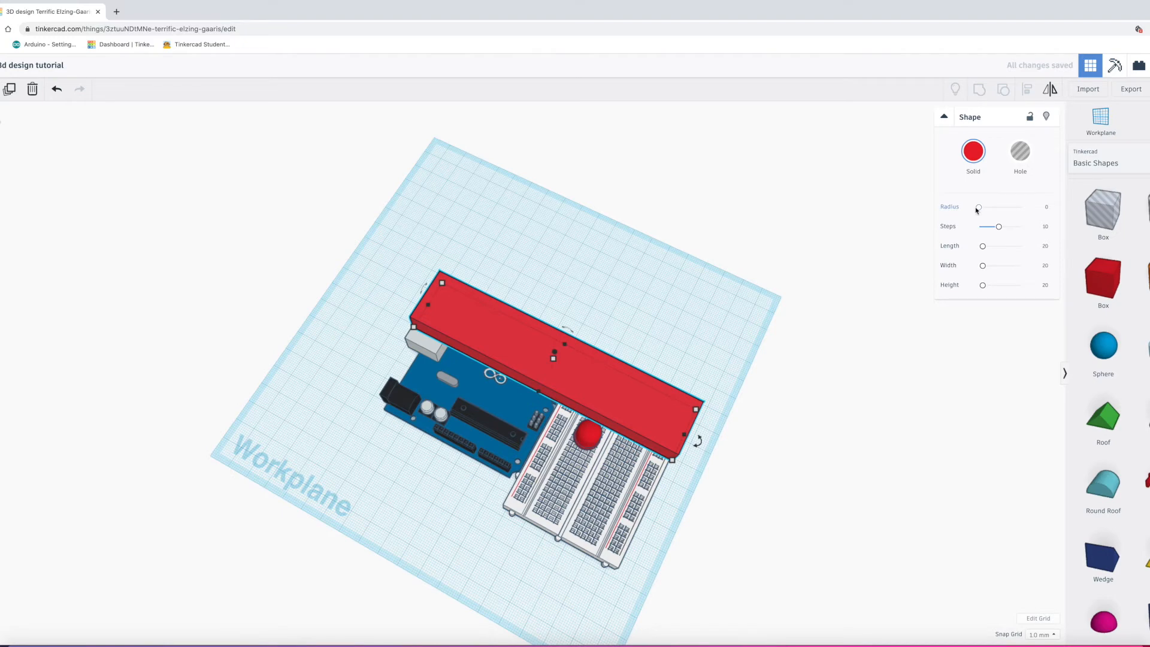
left_click_drag(980, 207, 1015, 215)
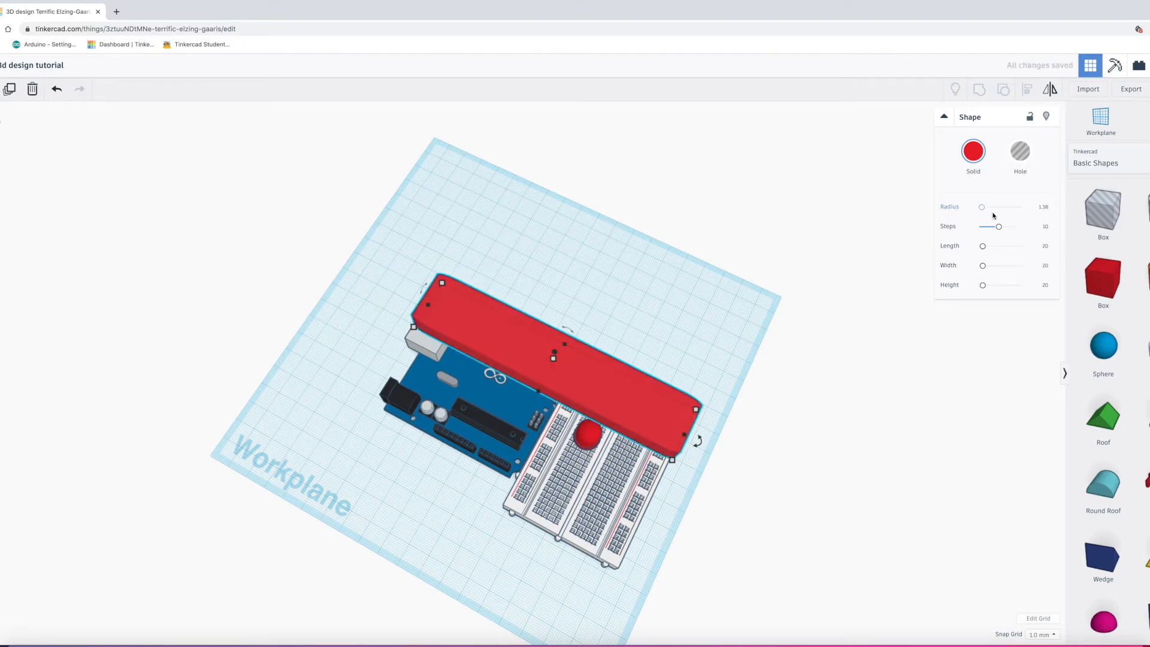
left_click_drag(982, 210, 967, 241)
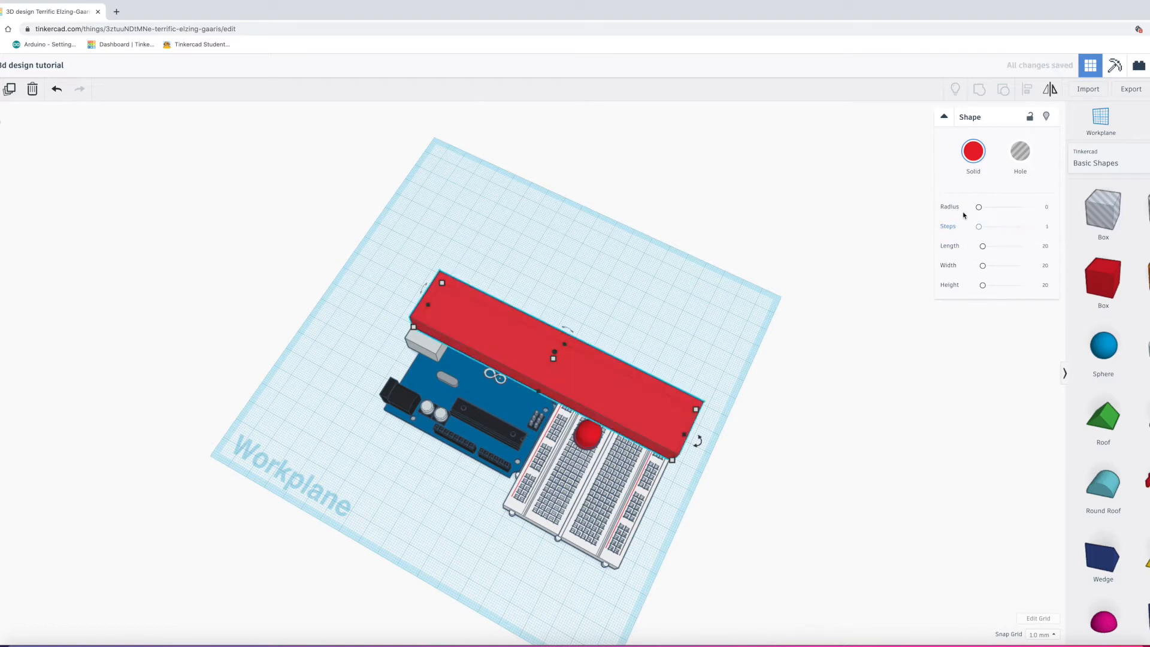
Step: Set the red box's length to 24.23 and nudge it across the breadboard
left_click_drag(987, 252, 1005, 253)
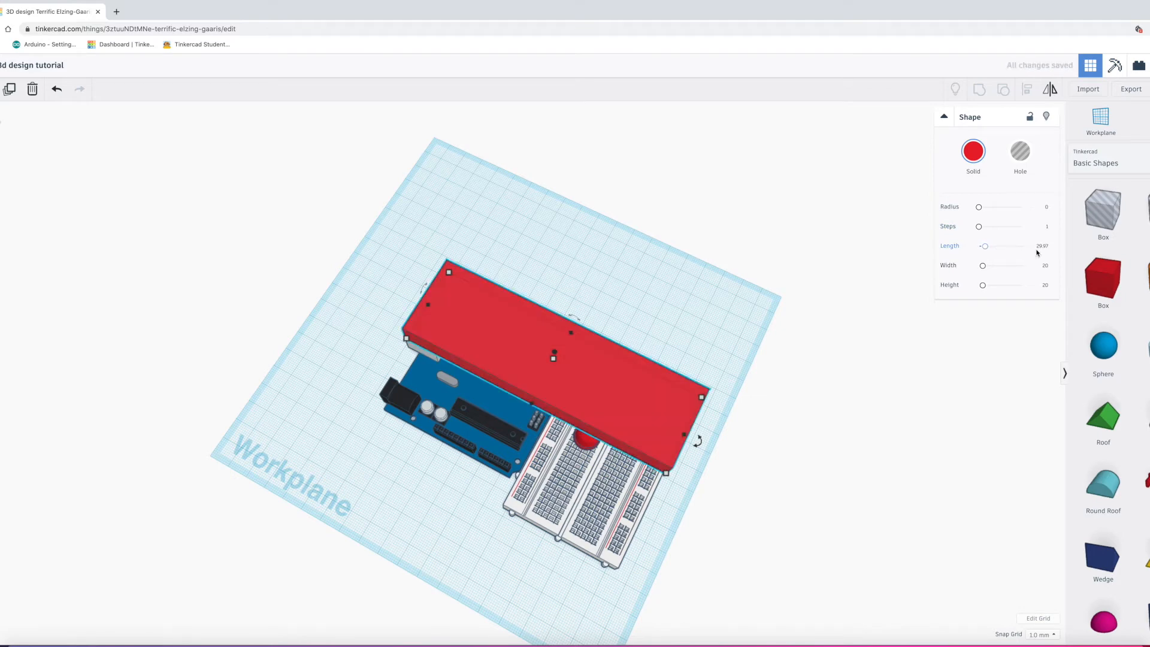
left_click_drag(984, 248, 984, 248)
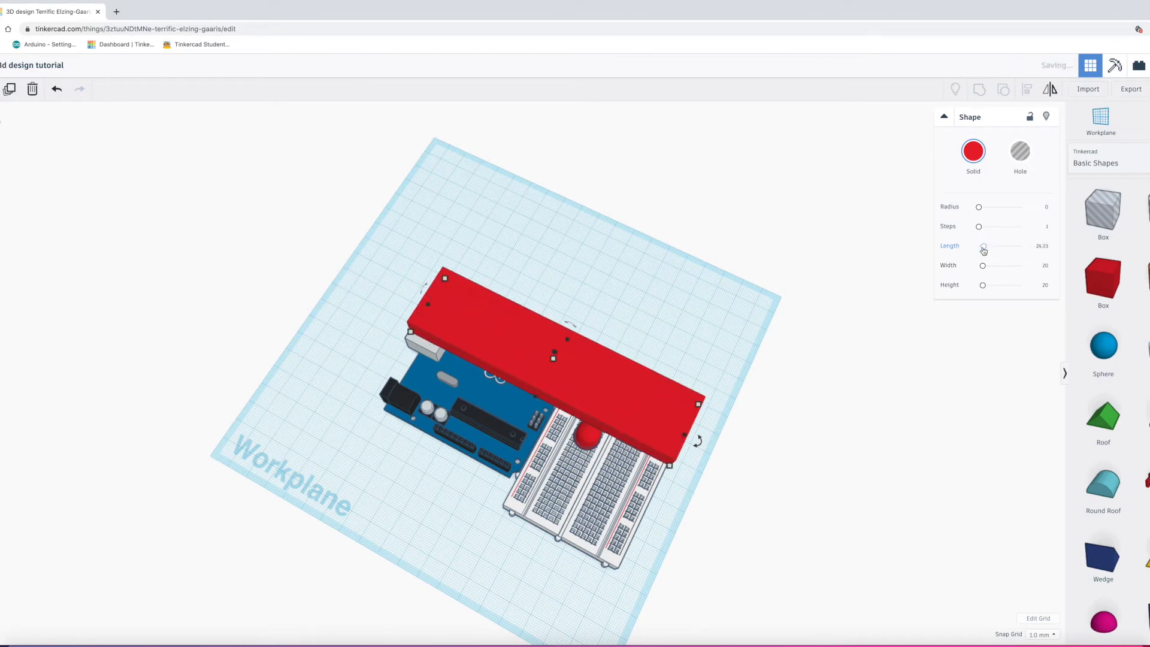
left_click_drag(641, 387, 651, 380)
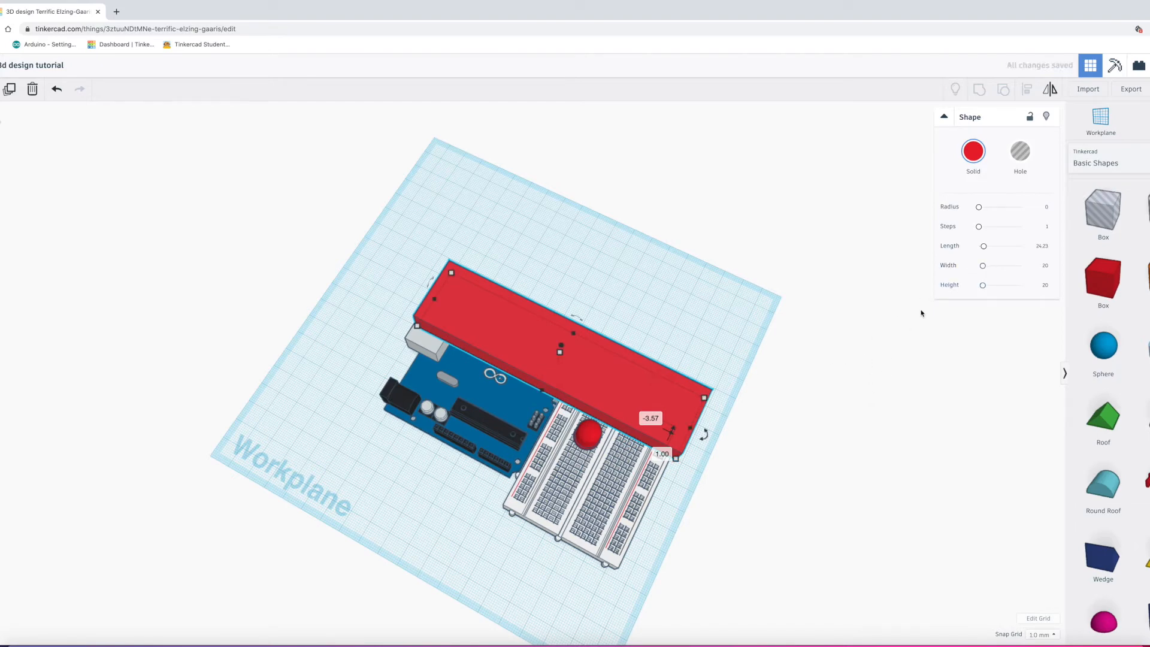
left_click(787, 442)
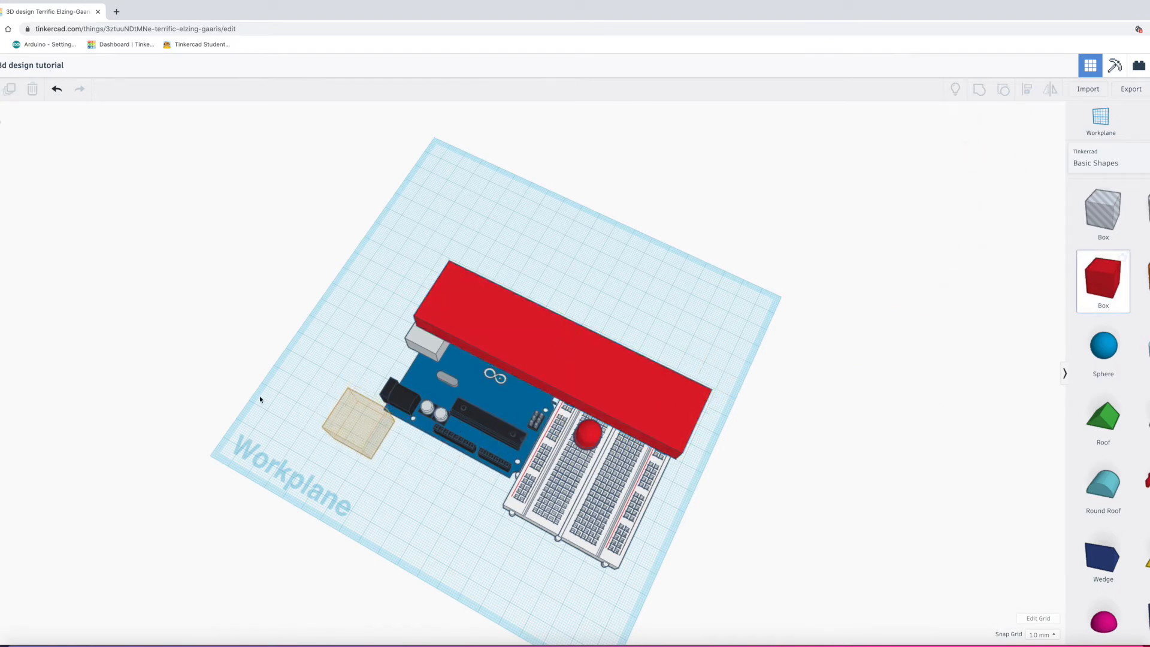
Step: Add a new red box, lift it 40 mm and move it over the Arduino
left_click(333, 431)
right_click_drag(254, 392, 266, 280)
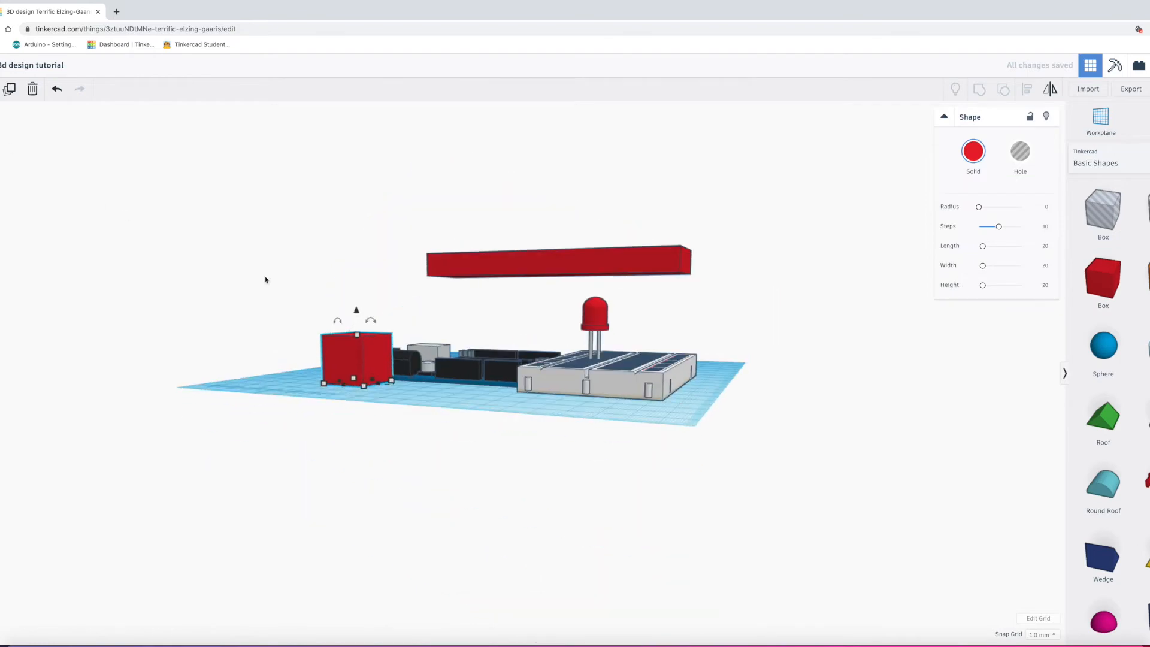
left_click_drag(356, 311, 355, 213)
left_click_drag(0, 131, 8, 161)
right_click_drag(8, 161, 563, 274)
left_click_drag(685, 415, 585, 390)
Step: Resize the small box to 15 by 19 mm, 10 mm tall, raised above the breadboard
right_click_drag(407, 298, 80, 135)
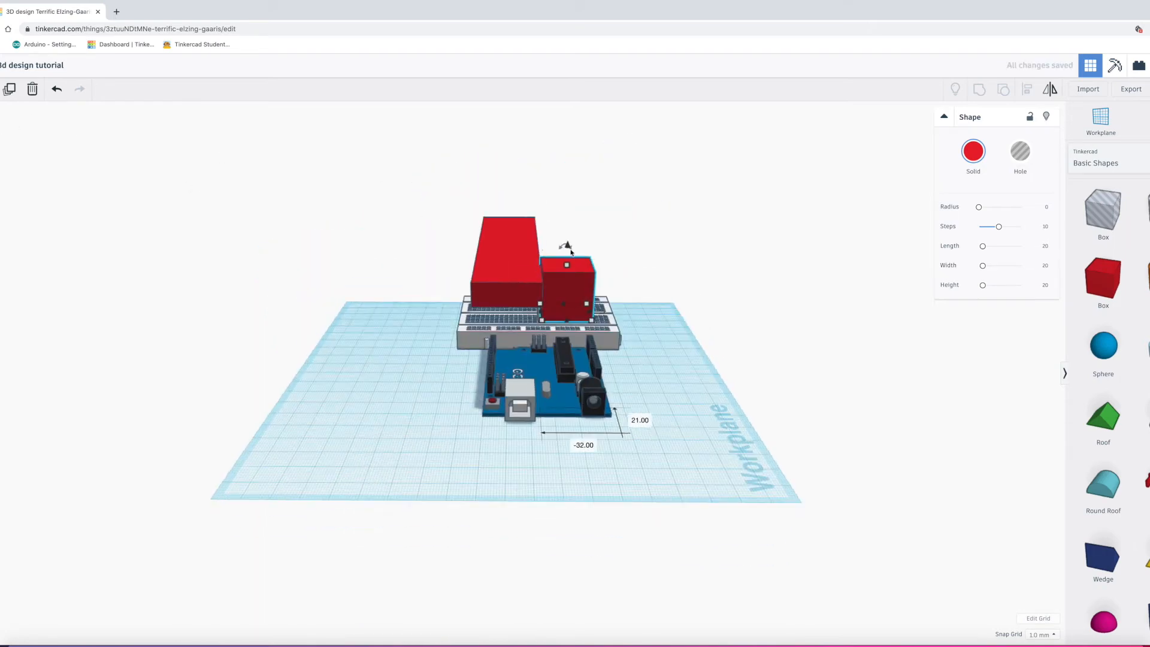
left_click_drag(571, 313, 565, 329)
left_click_drag(590, 324, 542, 318)
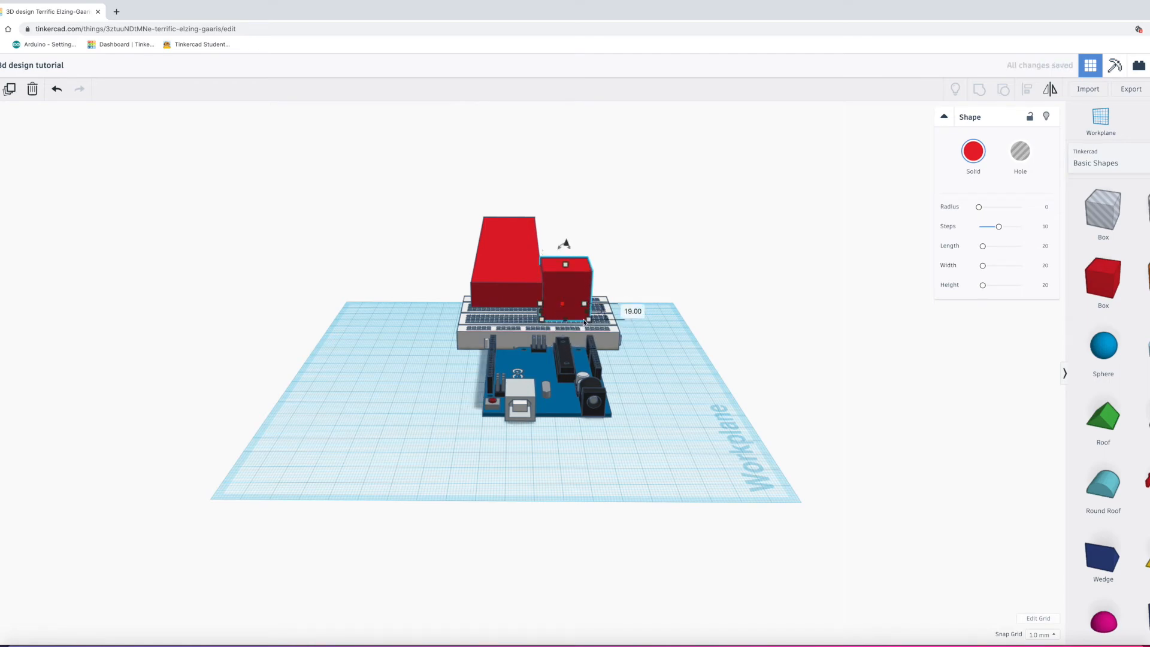
left_click_drag(565, 307, 566, 337)
left_click_drag(569, 282, 568, 311)
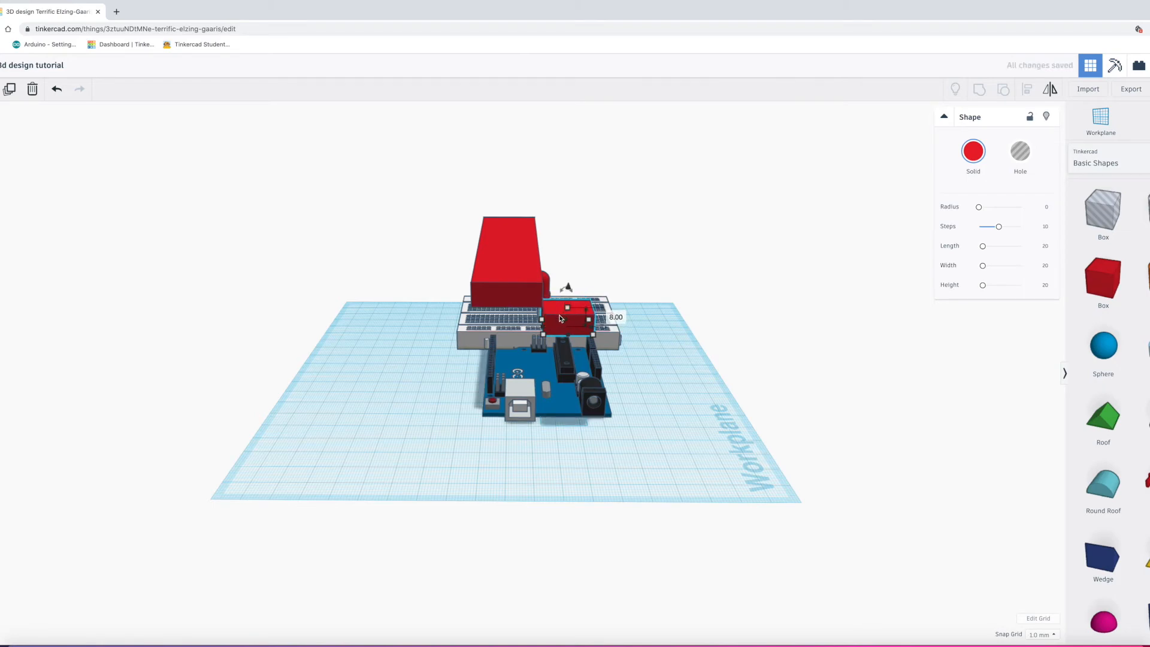
left_click_drag(569, 288, 571, 250)
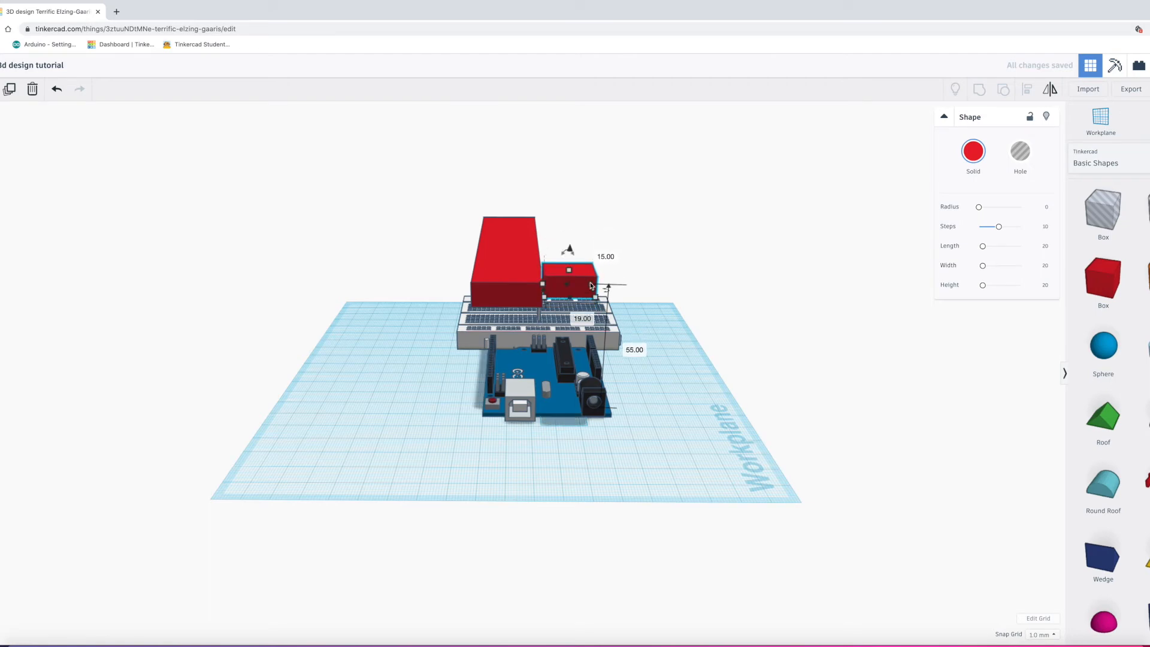
Step: Delete the small and tall red boxes, the breadboard, the Arduino and the LED
key("Delete")
left_click(497, 289)
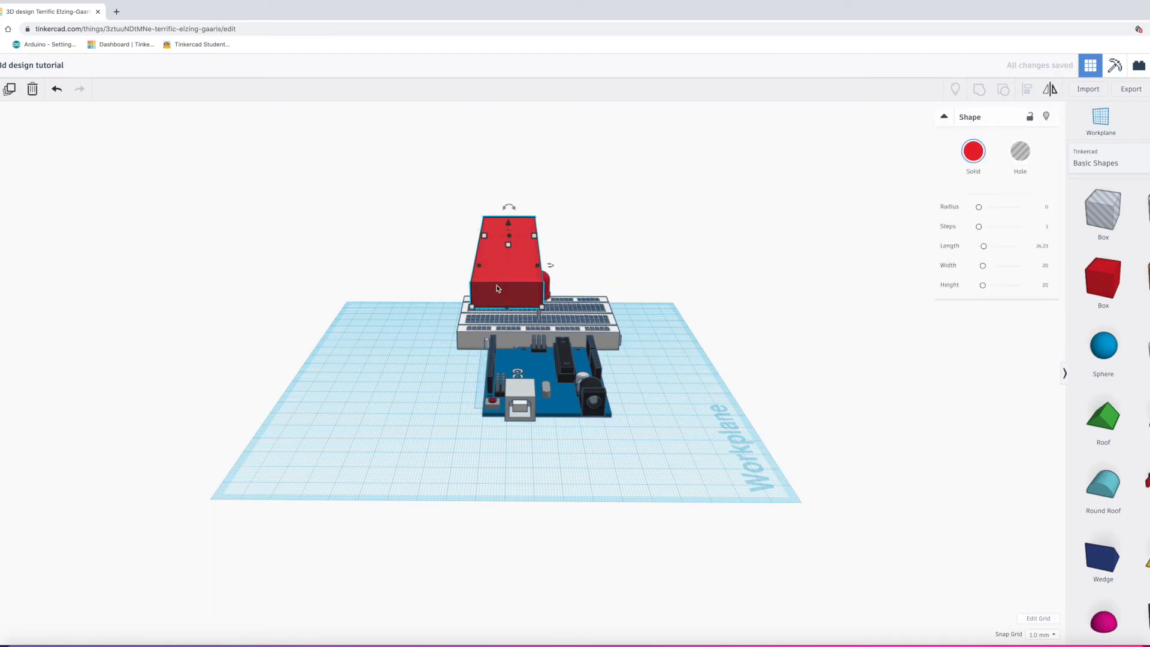
key("Delete")
left_click(520, 334)
key("Delete")
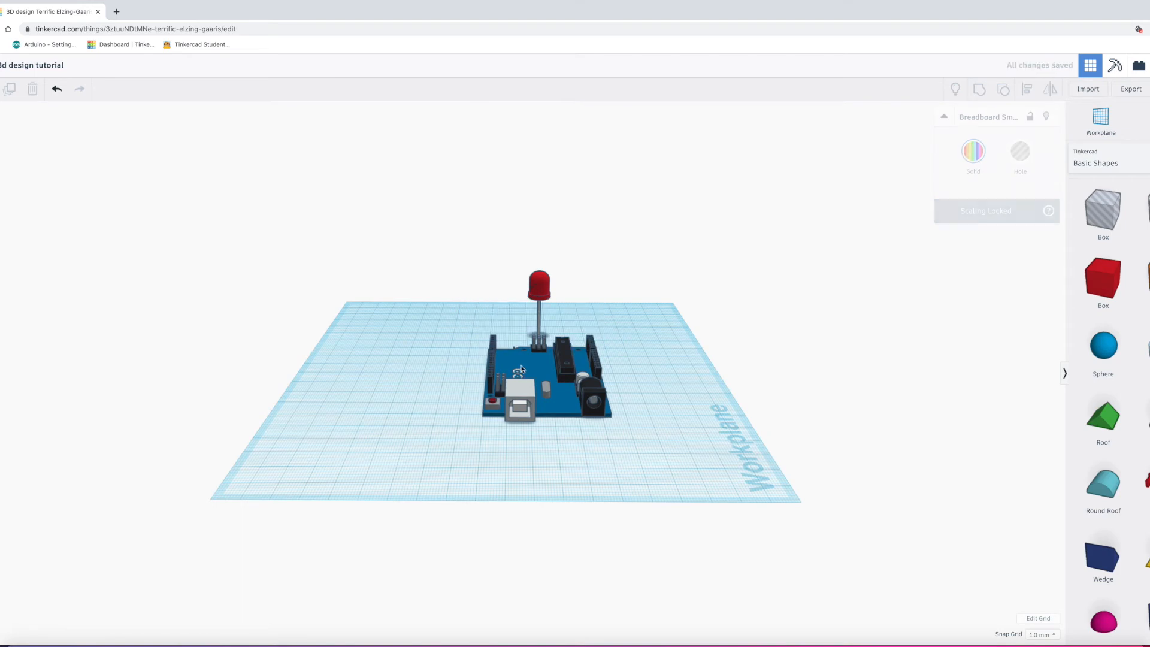
left_click(517, 378)
key("Delete")
left_click(532, 296)
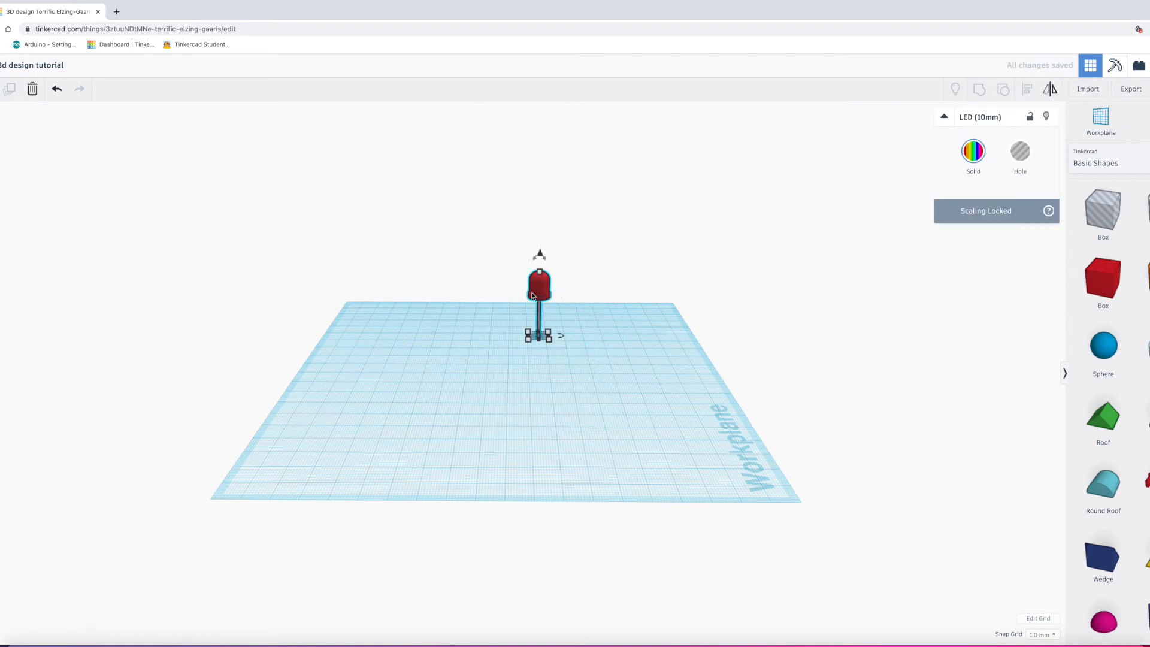
key("Delete")
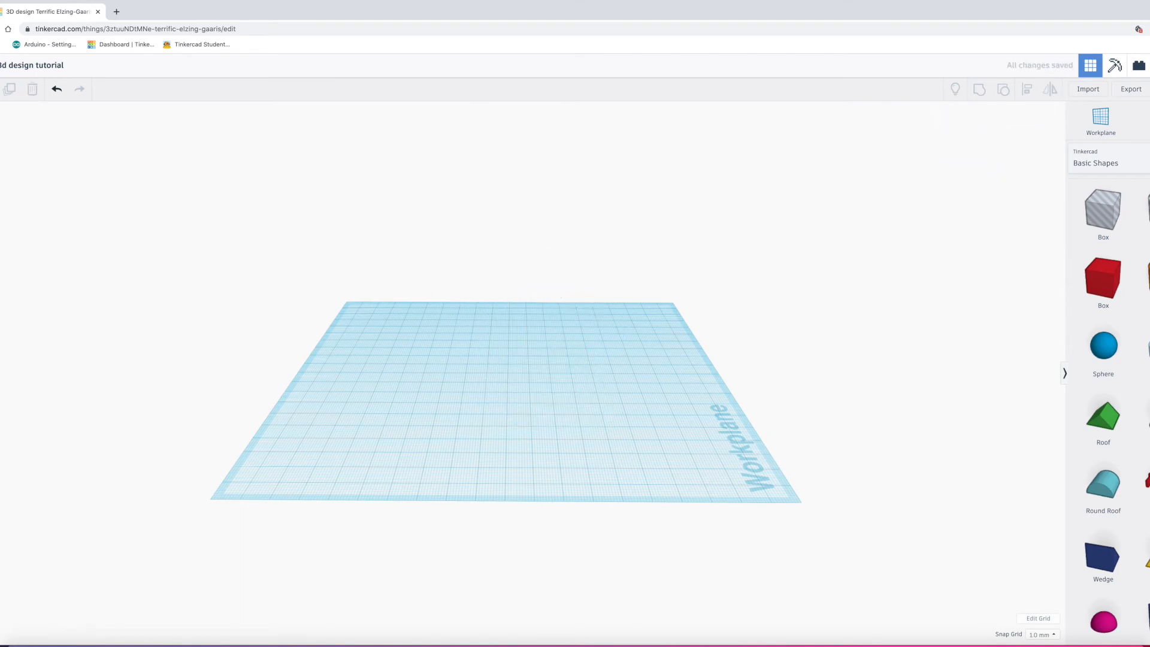
left_click_drag(1, 133, 122, 233)
right_click_drag(123, 235, 77, 271)
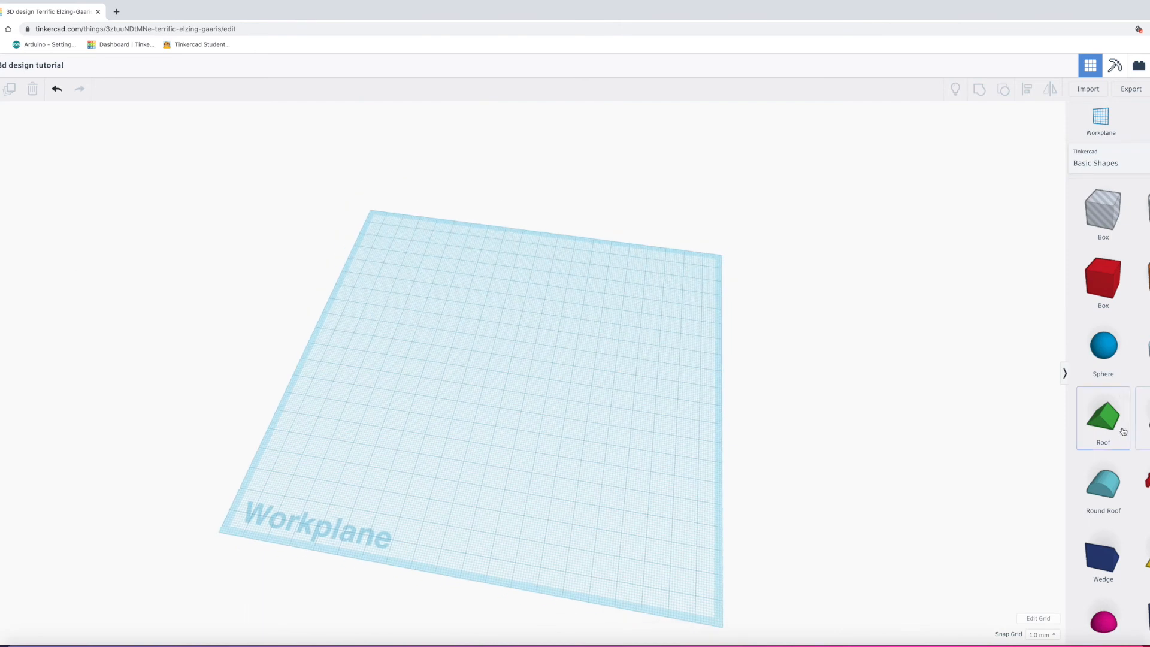
Step: Place a sphere and stretch it to about 107 by 45 mm and 120 mm tall
left_click_drag(1120, 367, 420, 202)
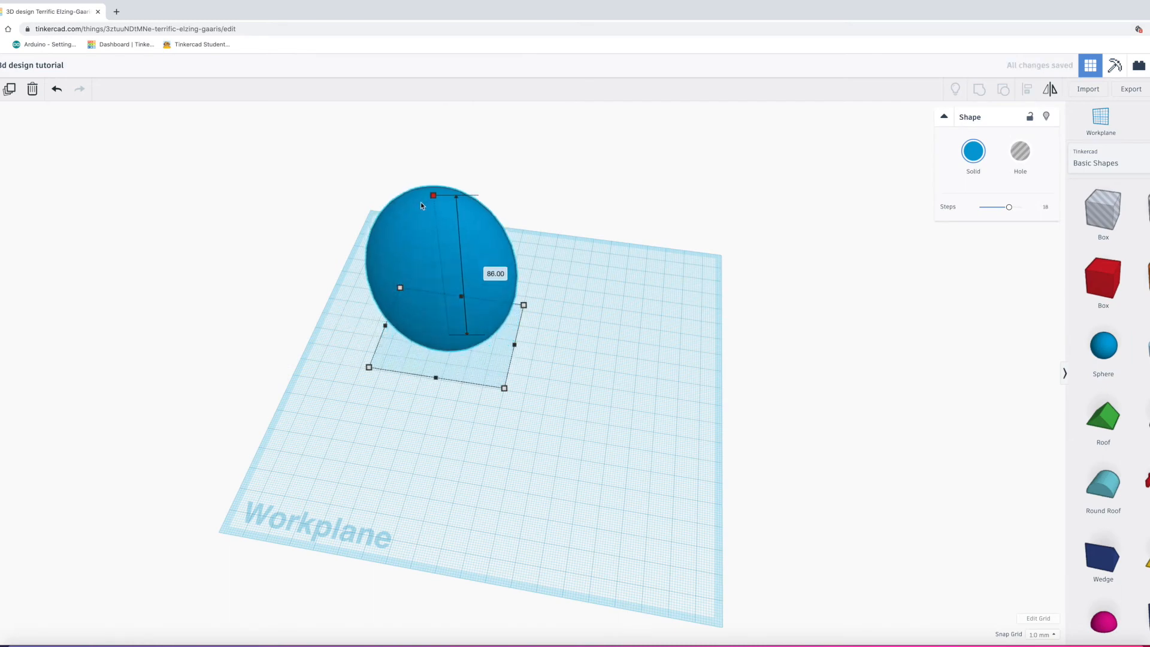
left_click_drag(525, 309, 603, 330)
left_click_drag(479, 214, 501, 170)
right_click_drag(761, 201, 591, 157)
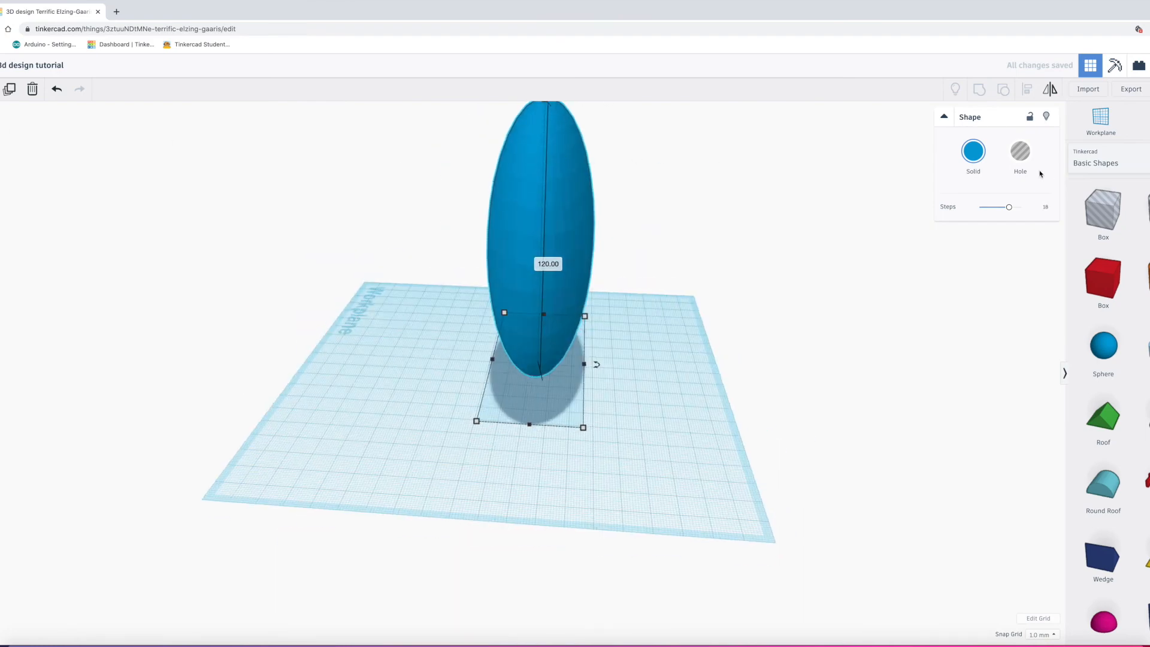
Step: Try magenta and then red on the ellipsoid before settling on the dark teal-blue preset
left_click(971, 157)
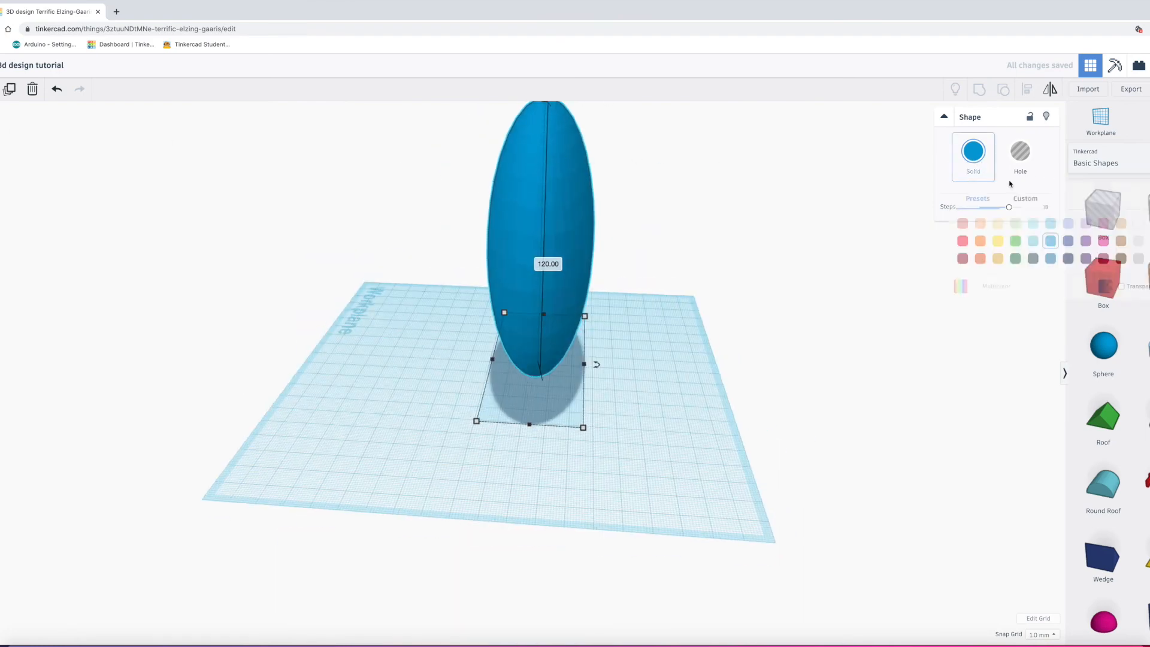
left_click(1104, 241)
left_click(1059, 242)
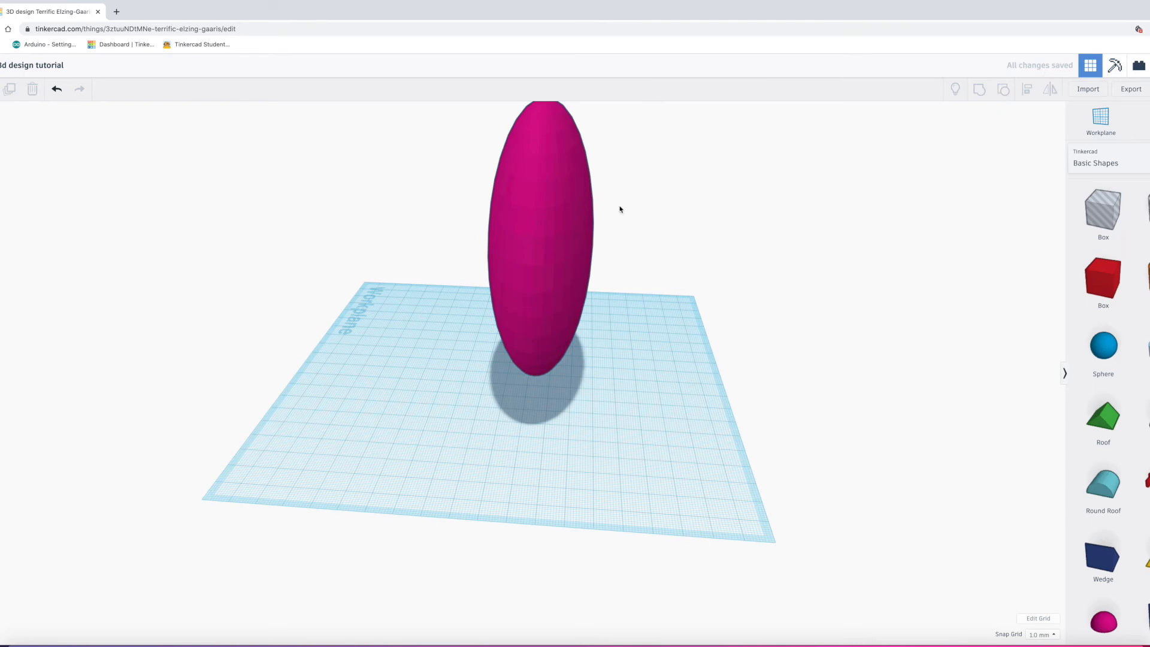
left_click(552, 234)
left_click(972, 151)
left_click(963, 240)
left_click(973, 151)
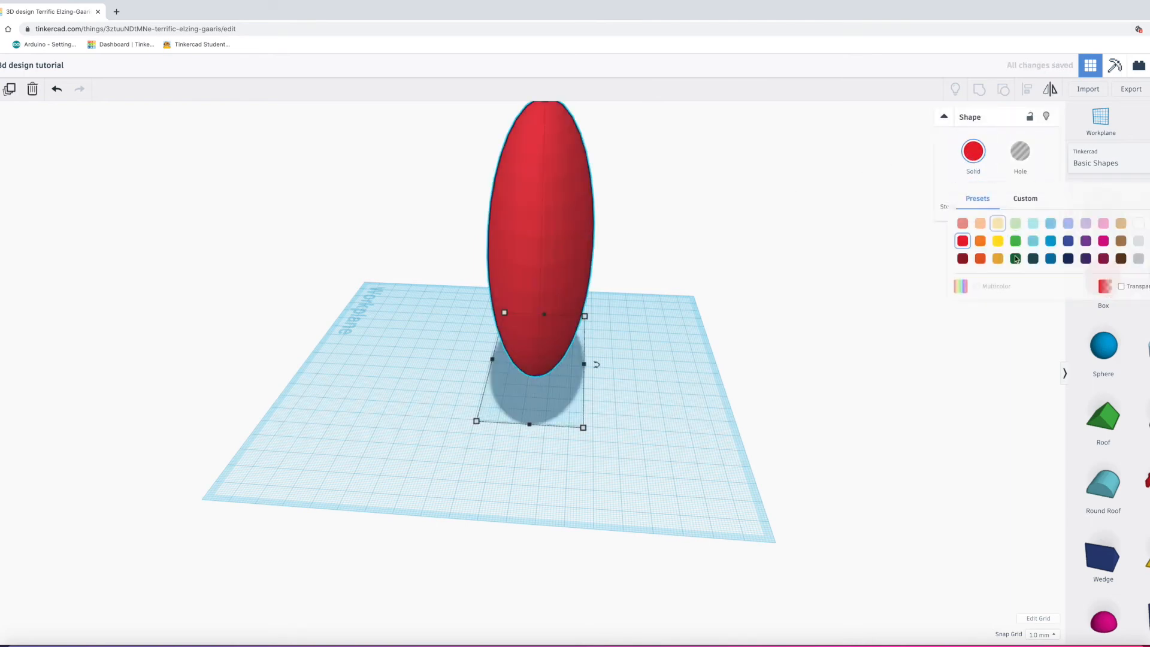
left_click(1053, 258)
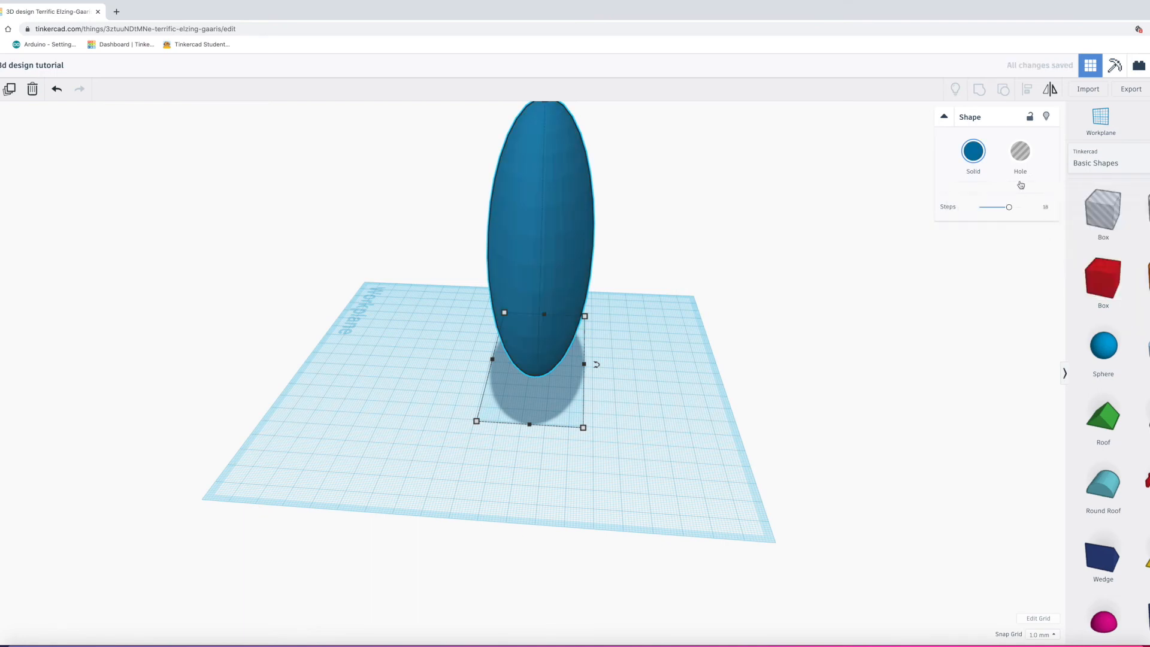
left_click(725, 260)
Step: Narrow the ellipsoid's footprint and lower its height to 50 mm, making it roughly 48 mm across
left_click_drag(0, 123, 0, 129)
mouse_move(0, 129)
right_mouse_down()
mouse_move(3, 162)
mouse_move(52, 149)
mouse_move(1, 149)
right_mouse_up()
left_click_drag(1, 150, 0, 127)
right_click_drag(0, 127, 81, 160)
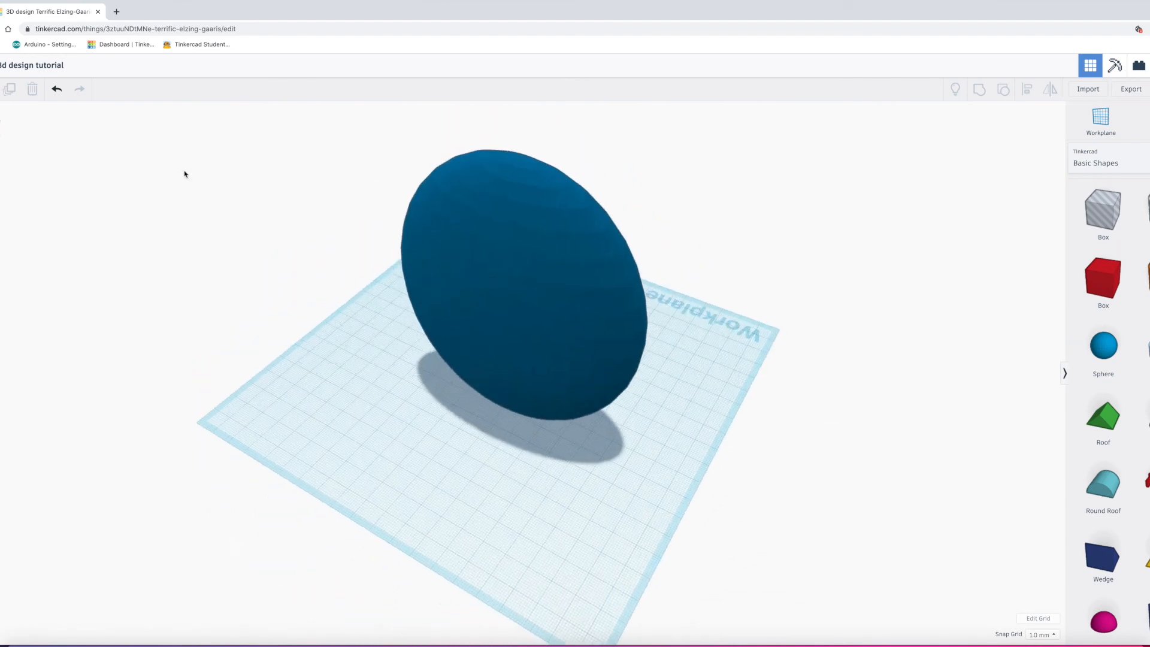
left_click(484, 223)
left_click_drag(643, 418, 566, 376)
left_click_drag(468, 140, 476, 299)
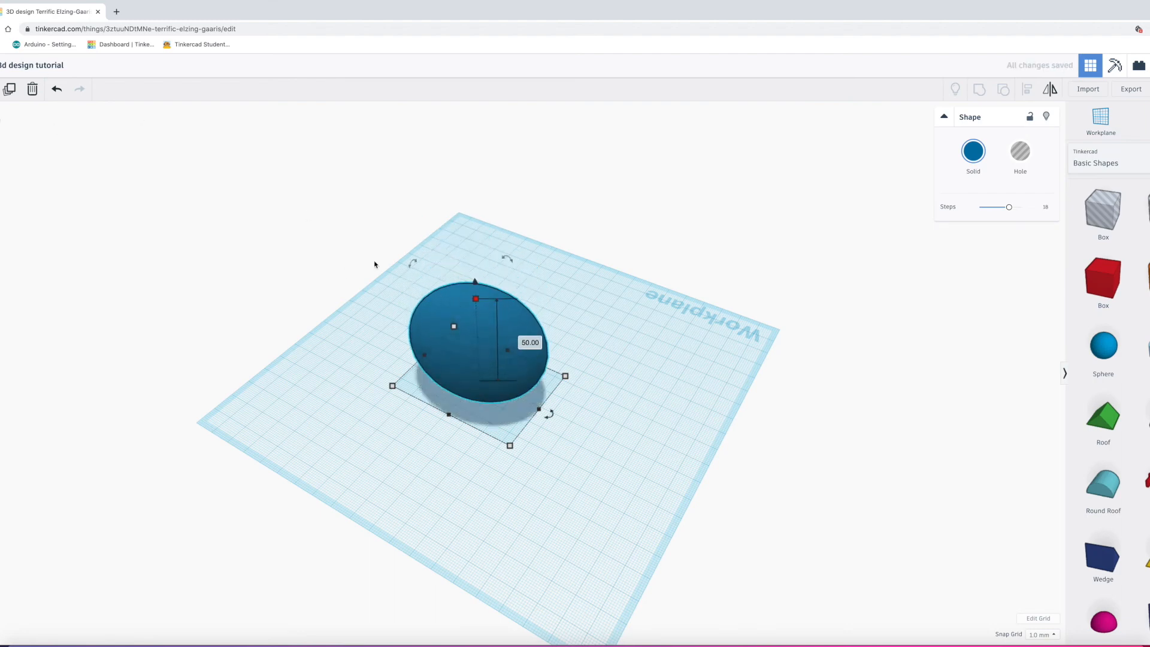
left_click_drag(540, 409, 507, 394)
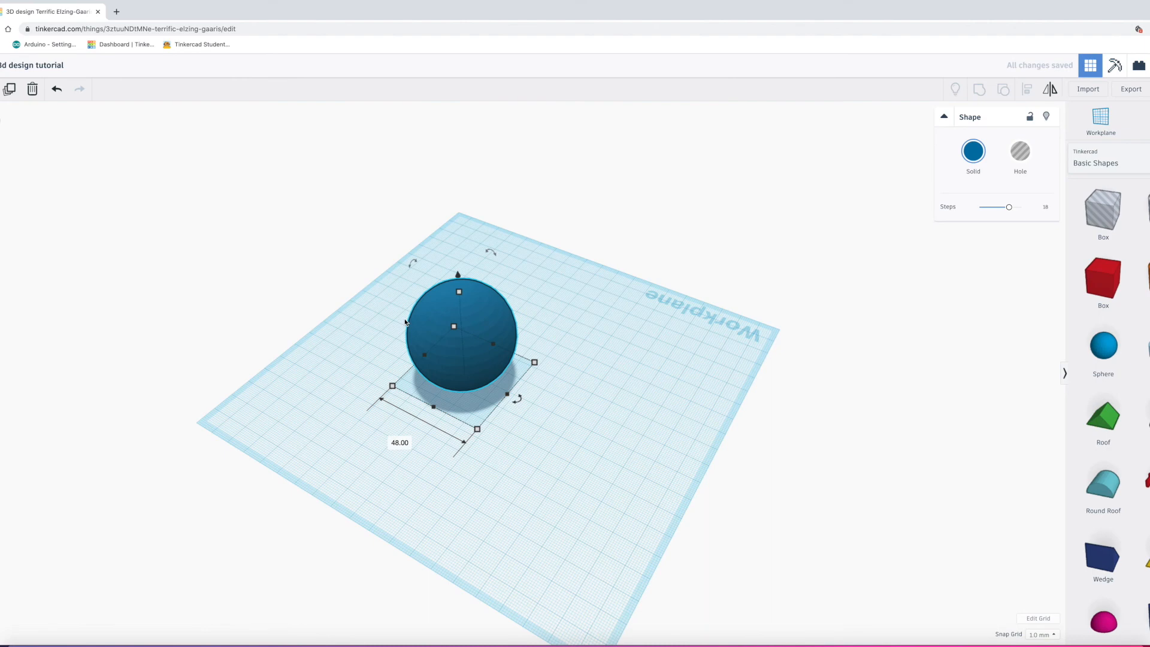